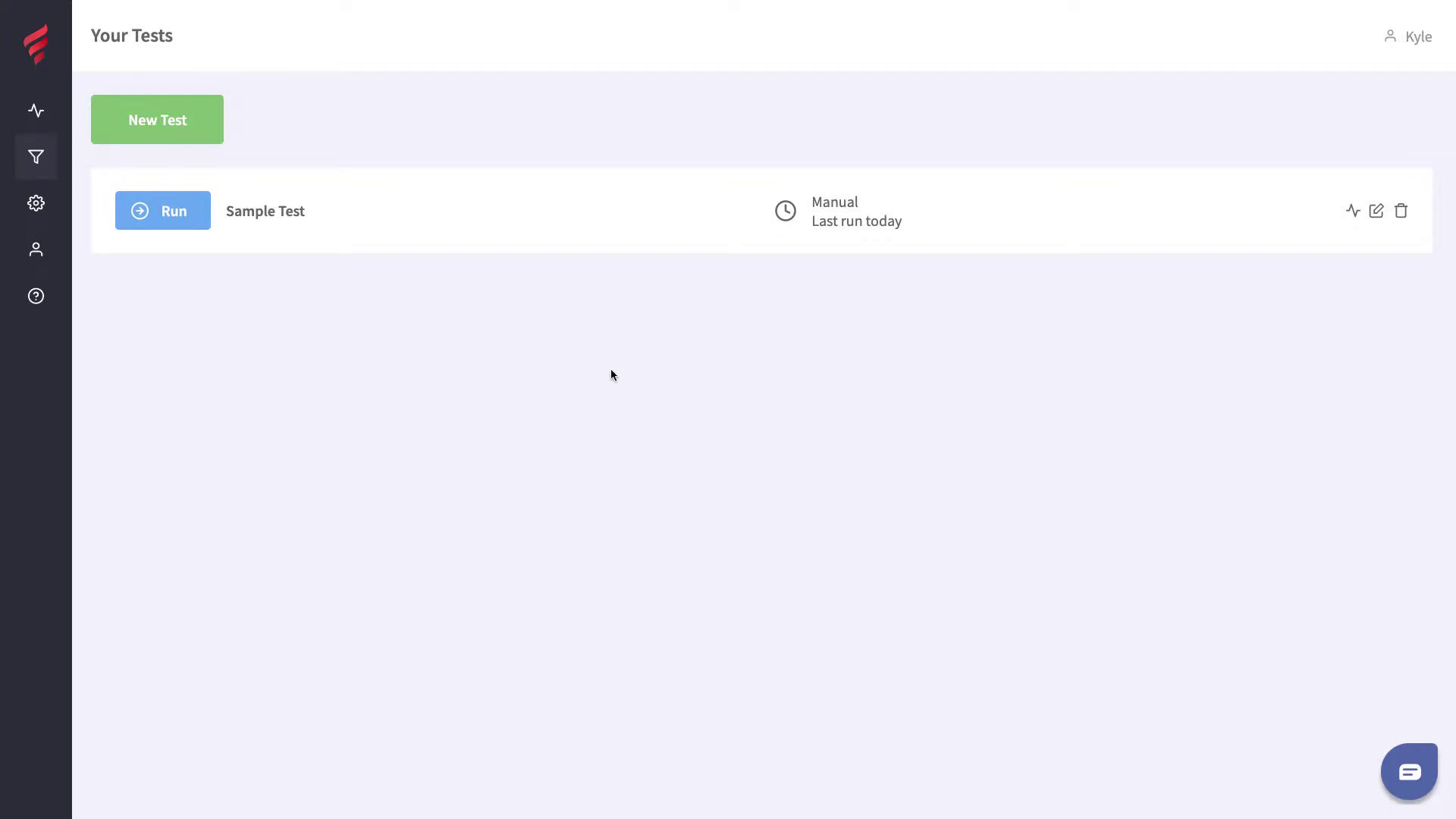
Open Sample Test's settings and switch Requires authentication on, then back off
{"action": "left_click", "coordinate": [1377, 212]}
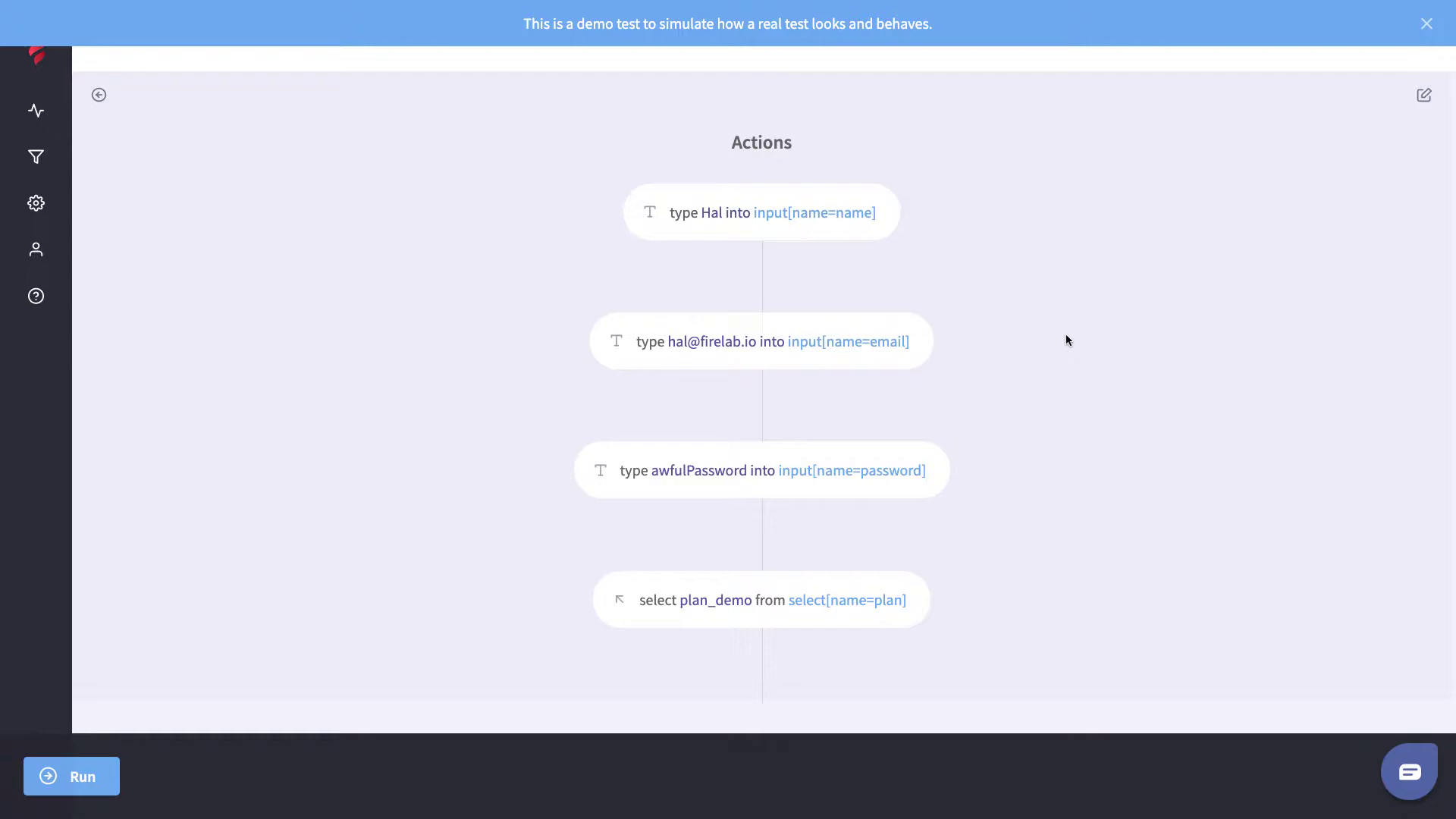
{"action": "left_click", "coordinate": [1424, 94]}
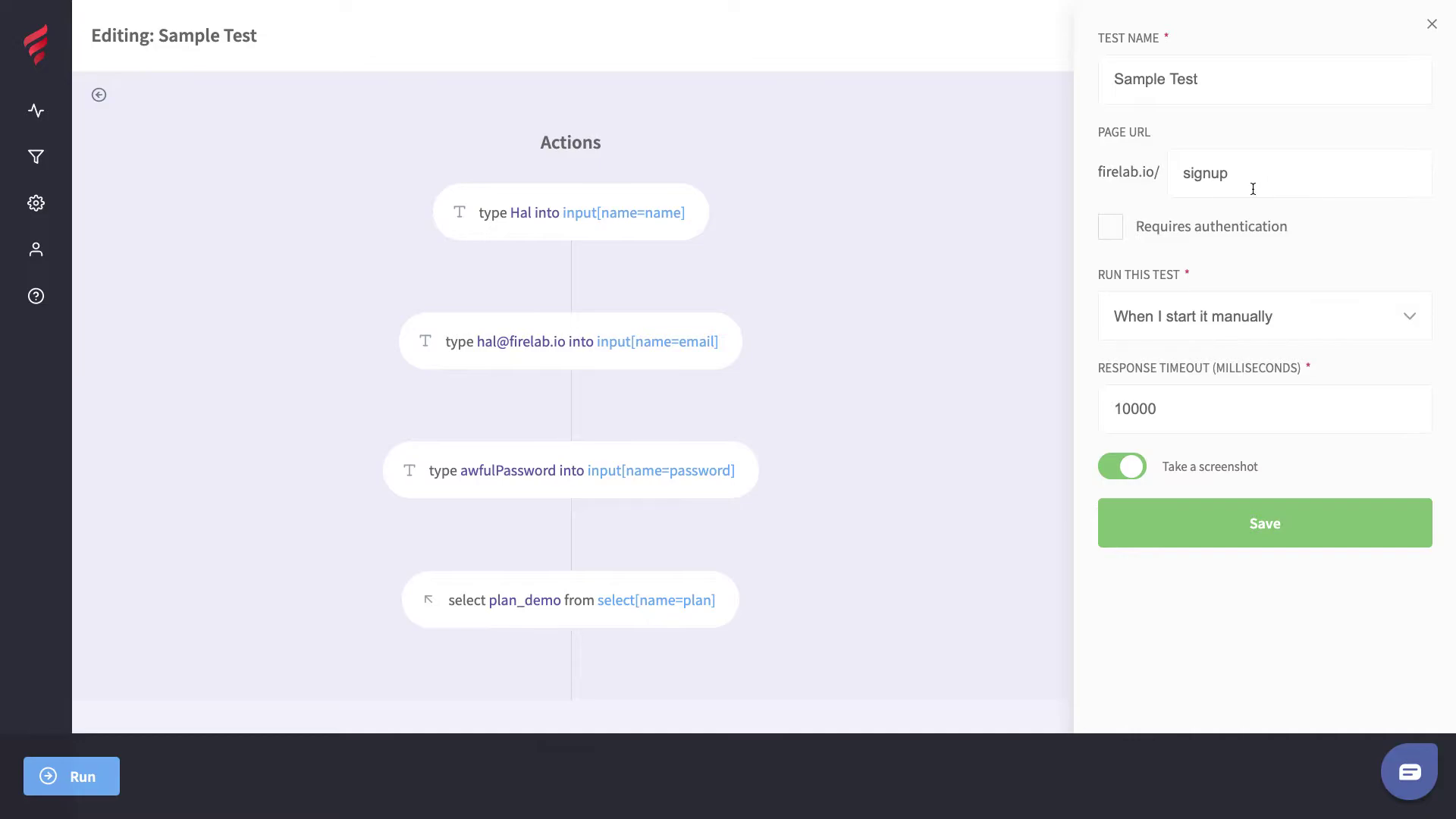
{"action": "left_click", "coordinate": [1113, 229]}
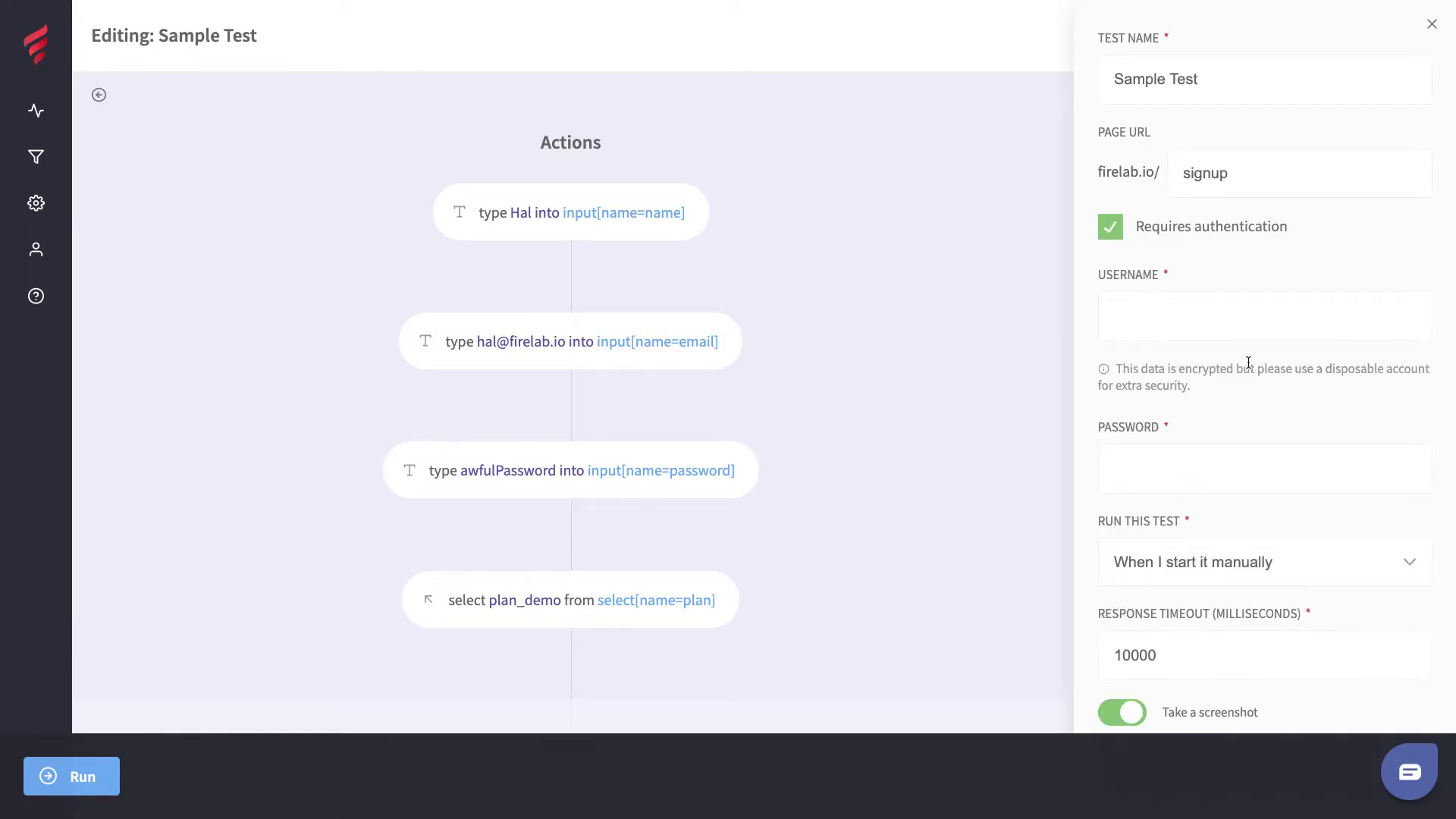
{"action": "left_click", "coordinate": [1115, 224]}
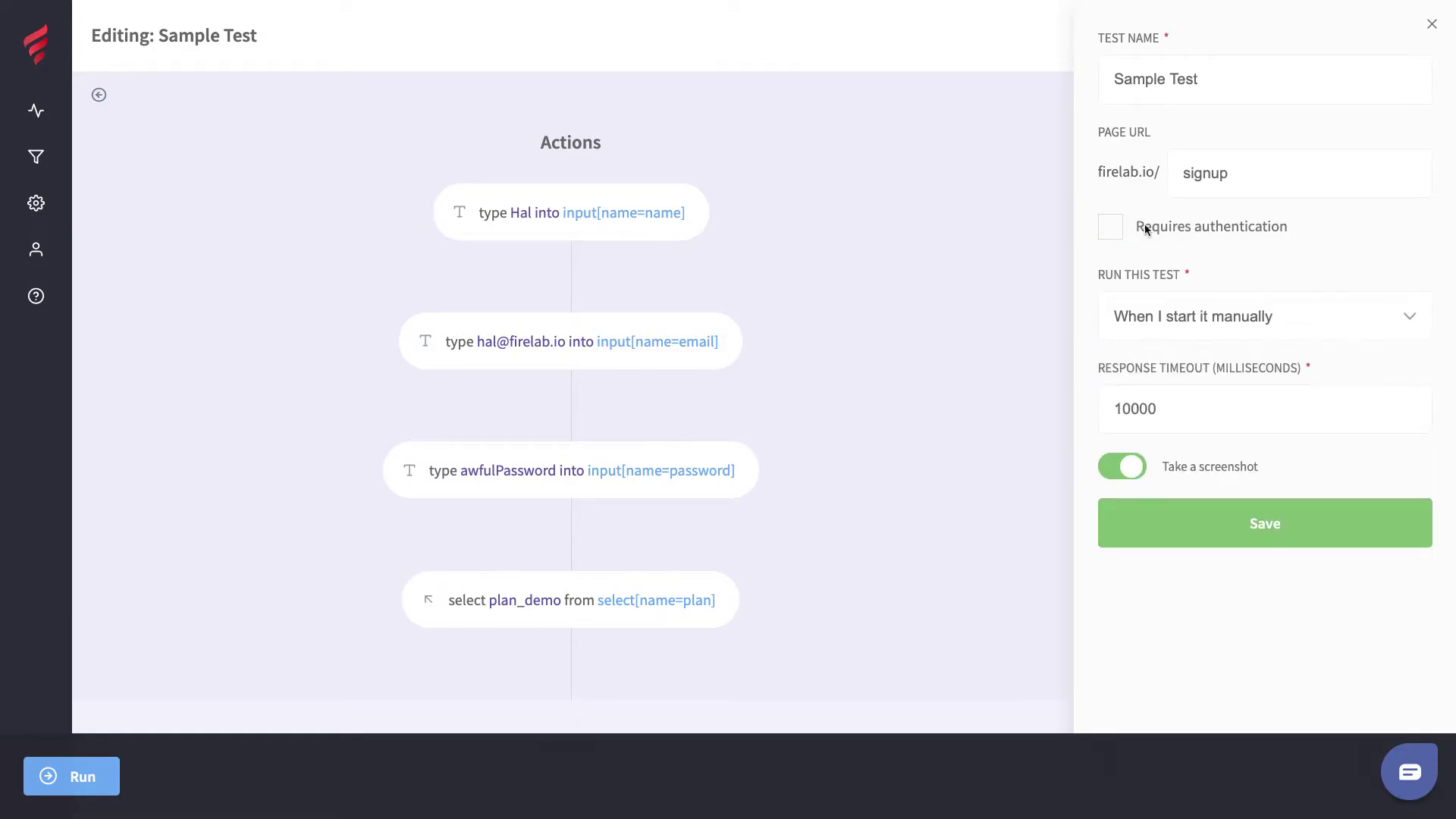
Try weekly and monthly run schedules, revert to manual runs, and close the settings
{"action": "left_click", "coordinate": [1286, 328]}
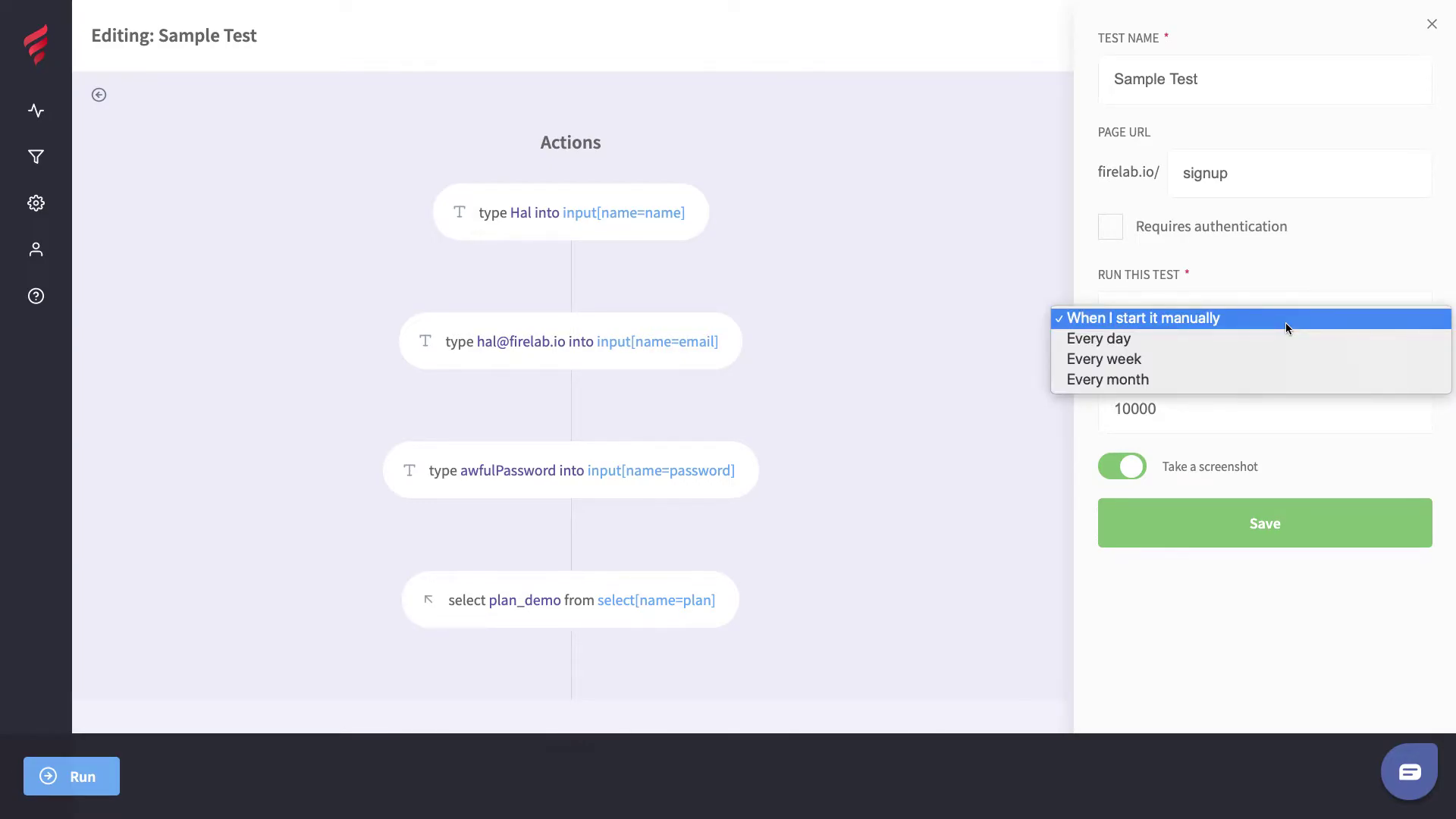
{"action": "left_click", "coordinate": [1268, 359]}
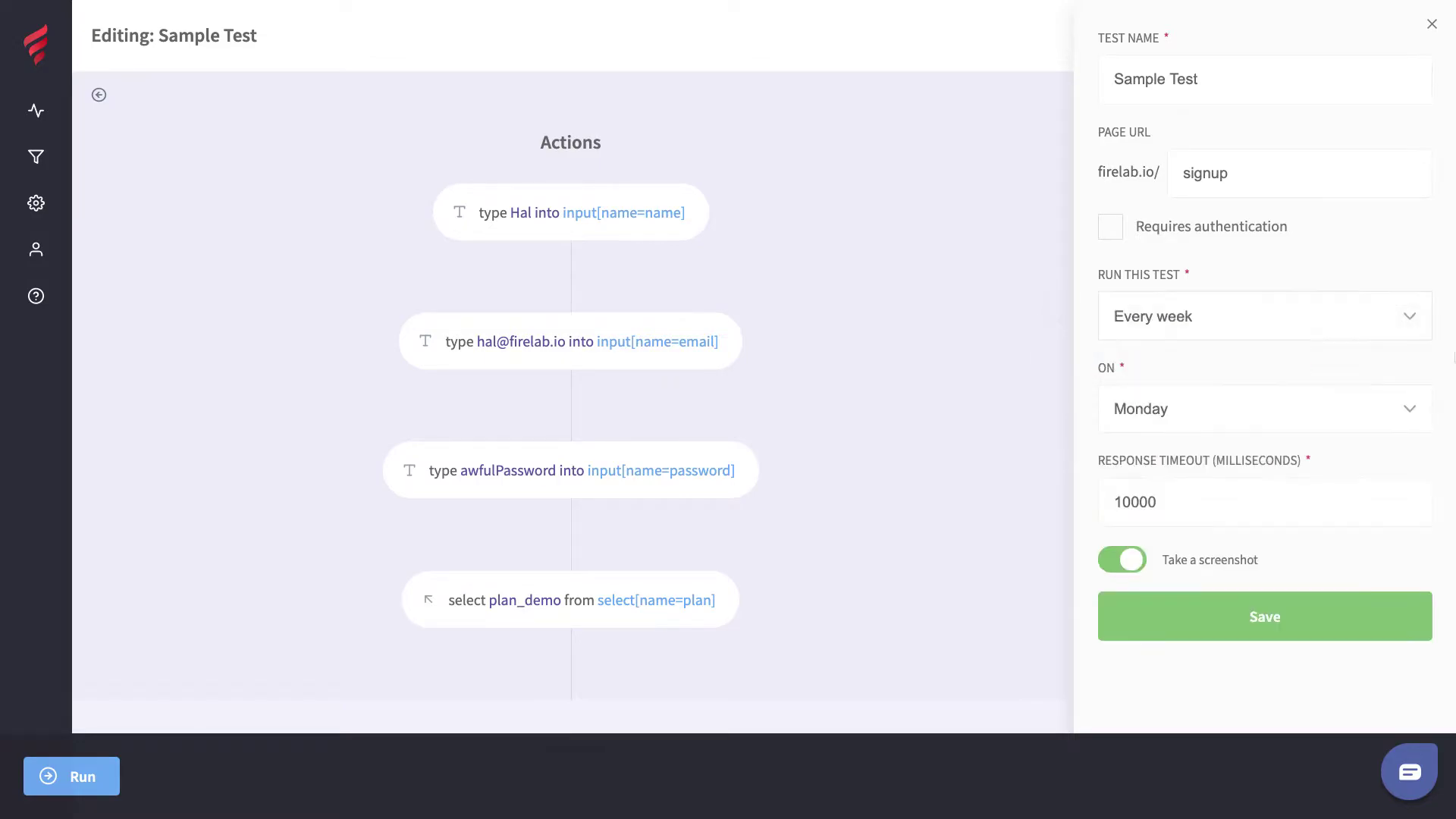
{"action": "left_click", "coordinate": [1221, 321]}
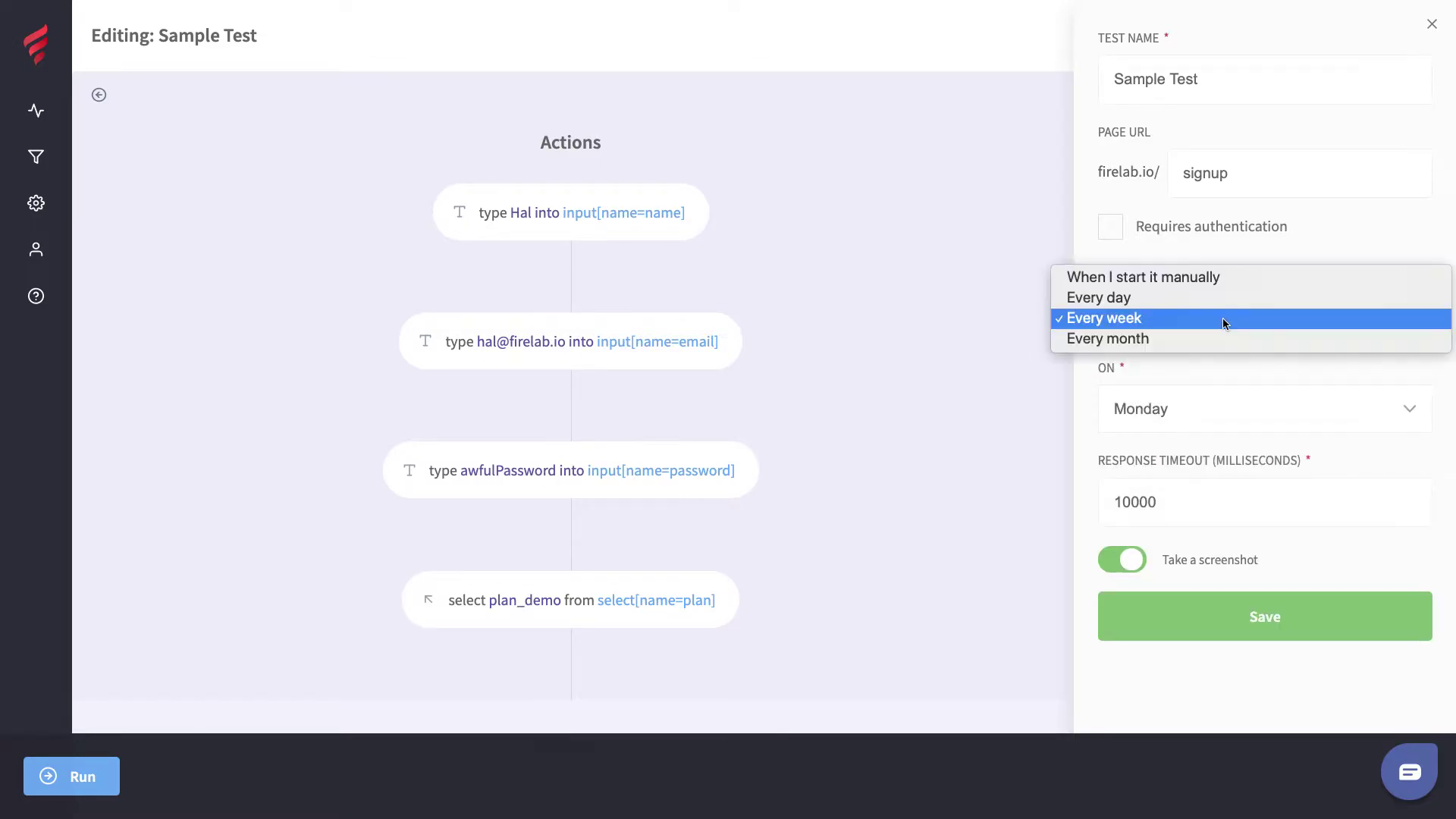
{"action": "left_click", "coordinate": [1217, 338]}
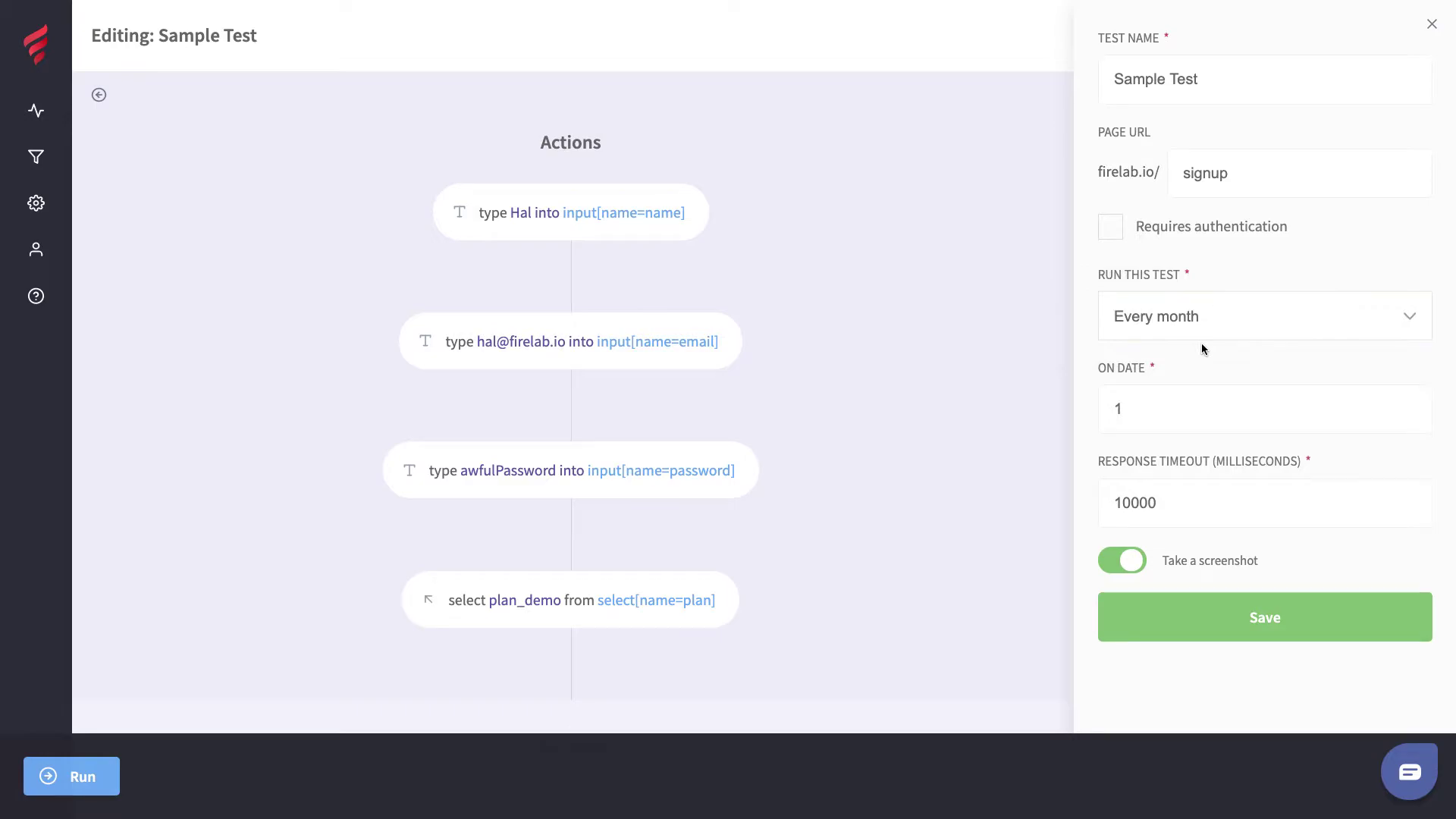
{"action": "left_click", "coordinate": [1309, 327]}
{"action": "left_click", "coordinate": [1287, 258]}
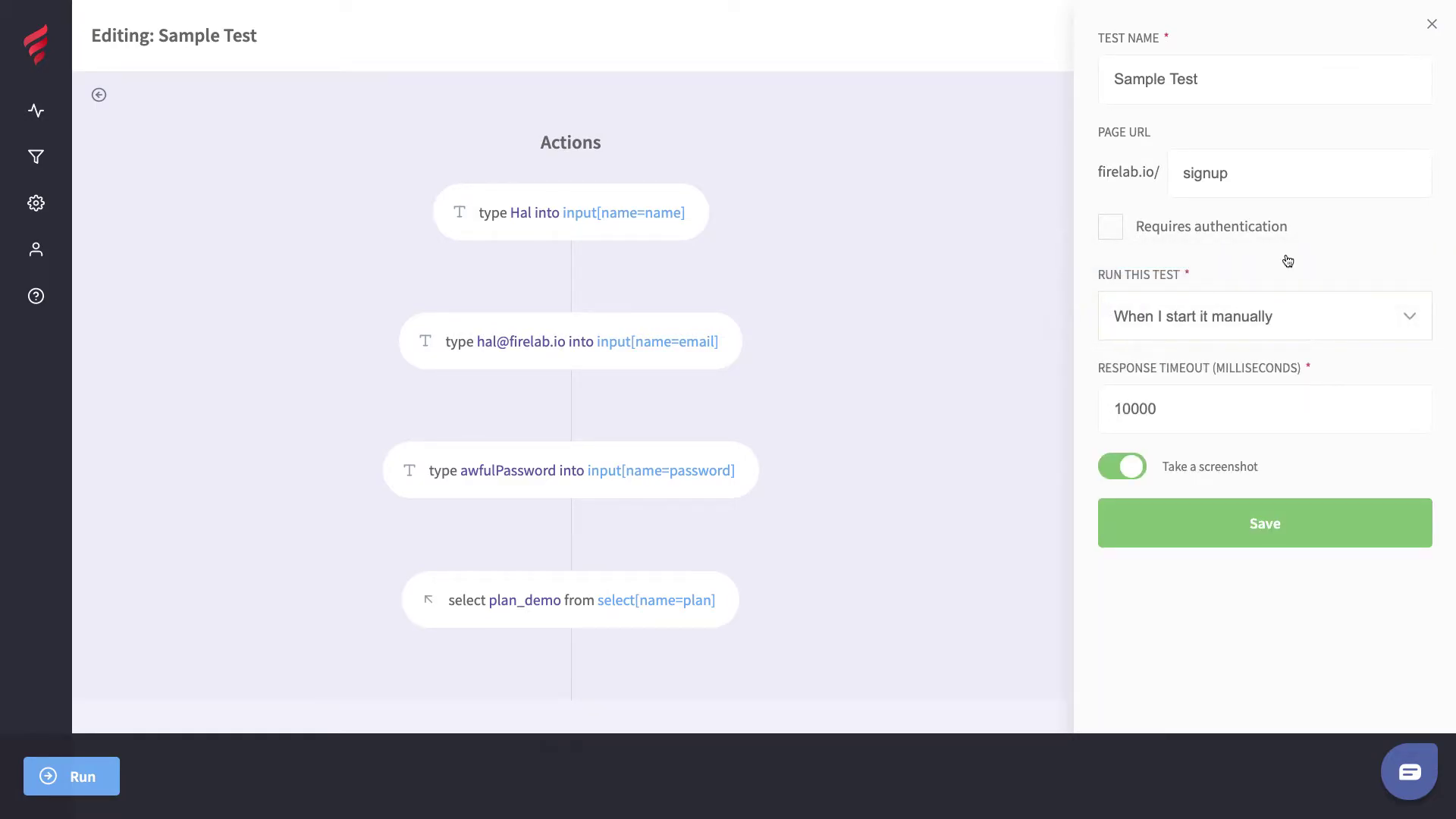
{"action": "left_click", "coordinate": [1431, 25]}
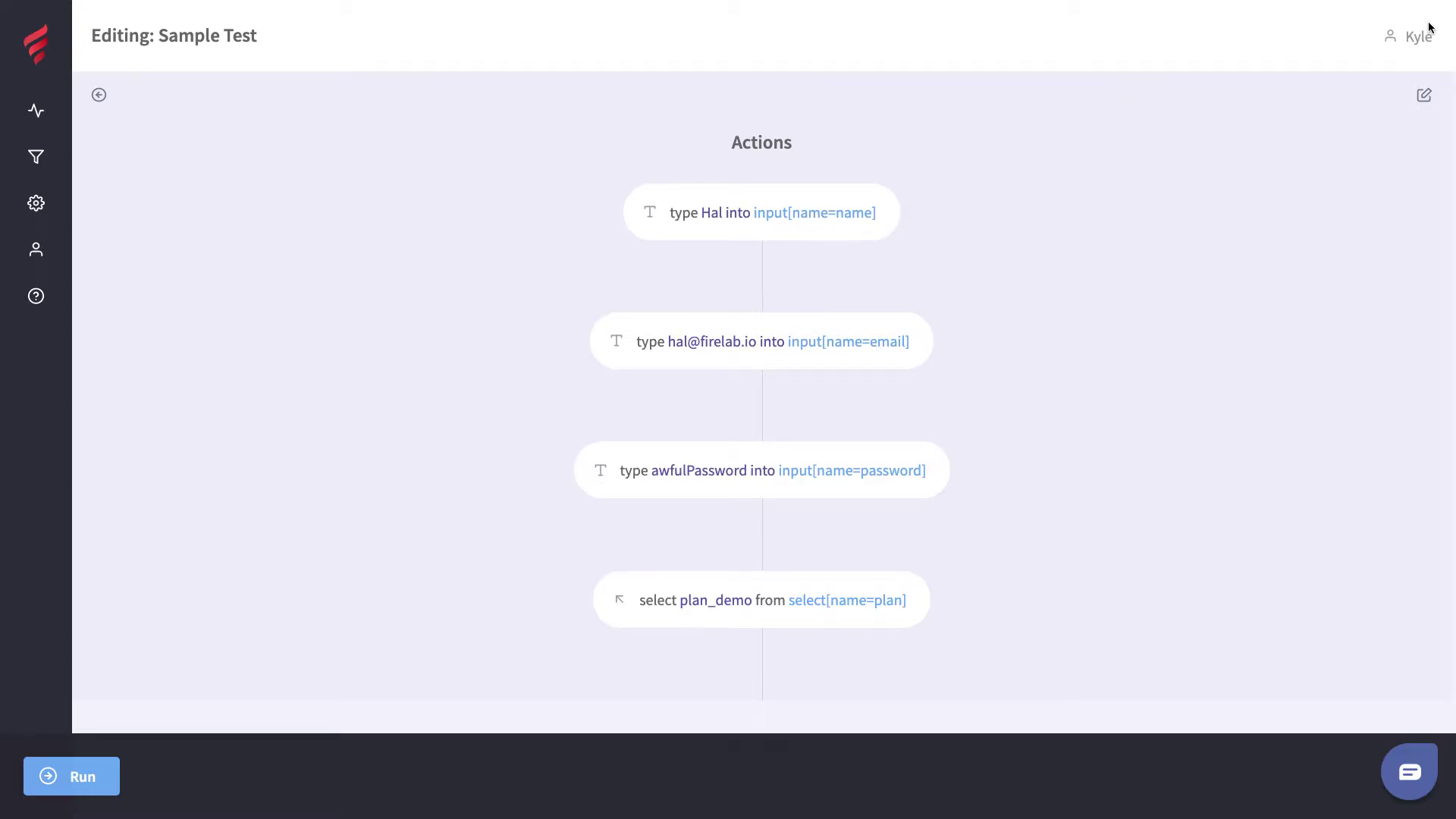
{"action": "scroll", "coordinate": [1423, 189], "scroll_direction": "down", "scroll_amount": 10}
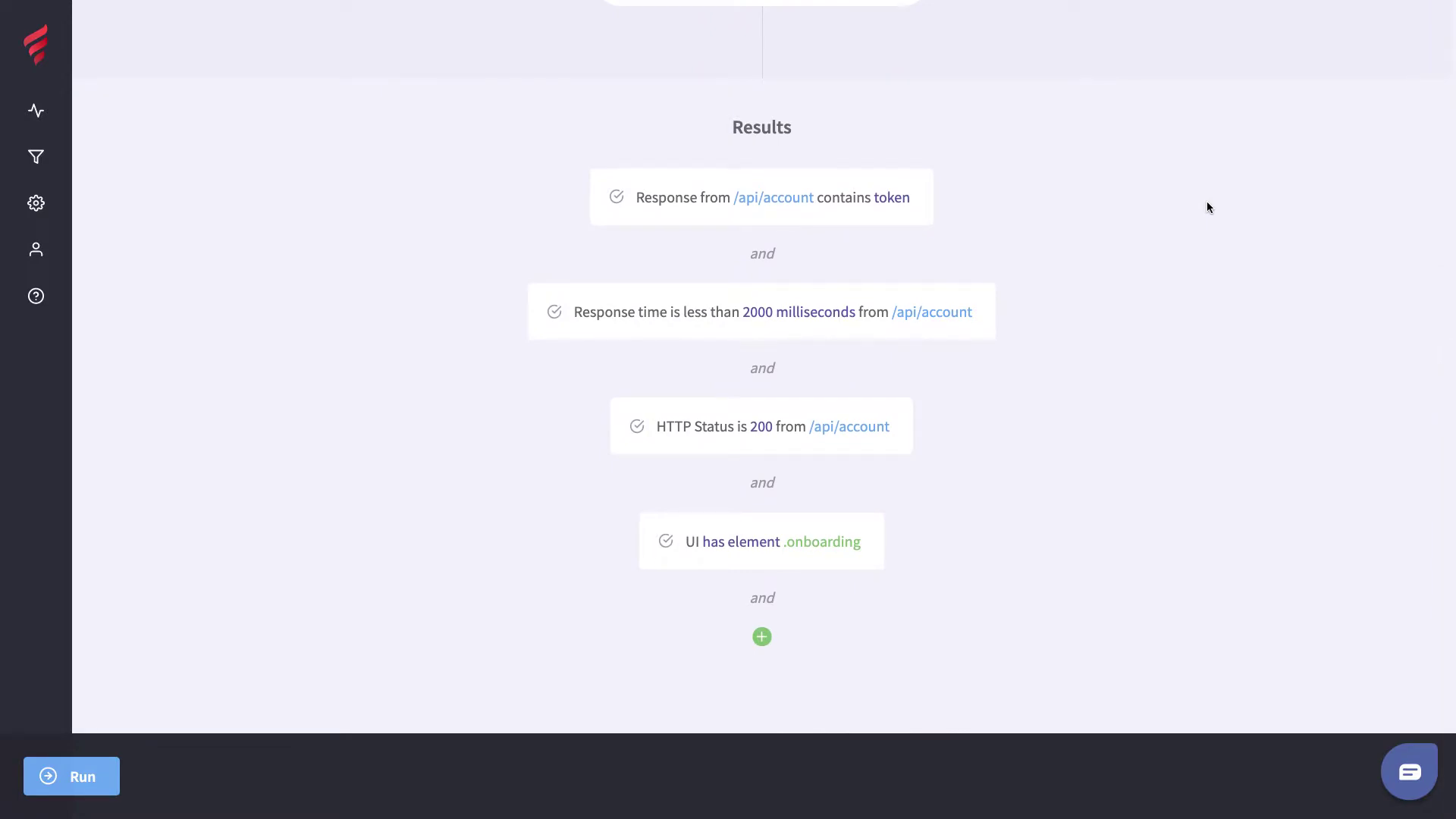
{"action": "scroll", "coordinate": [1207, 203], "scroll_direction": "up", "scroll_amount": 10}
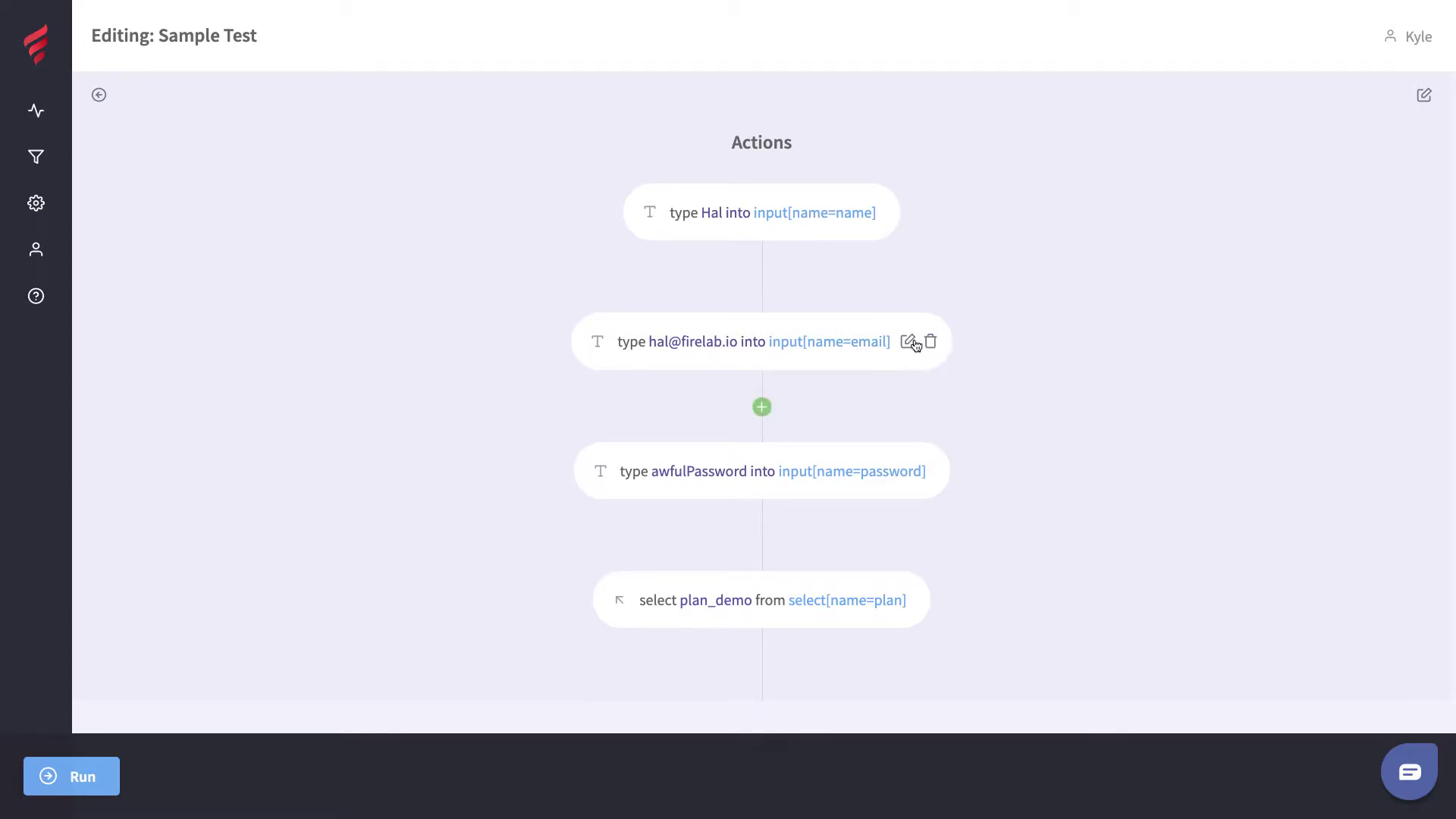
Inspect the email-typing step's editor and close it without changes
{"action": "left_click", "coordinate": [912, 342]}
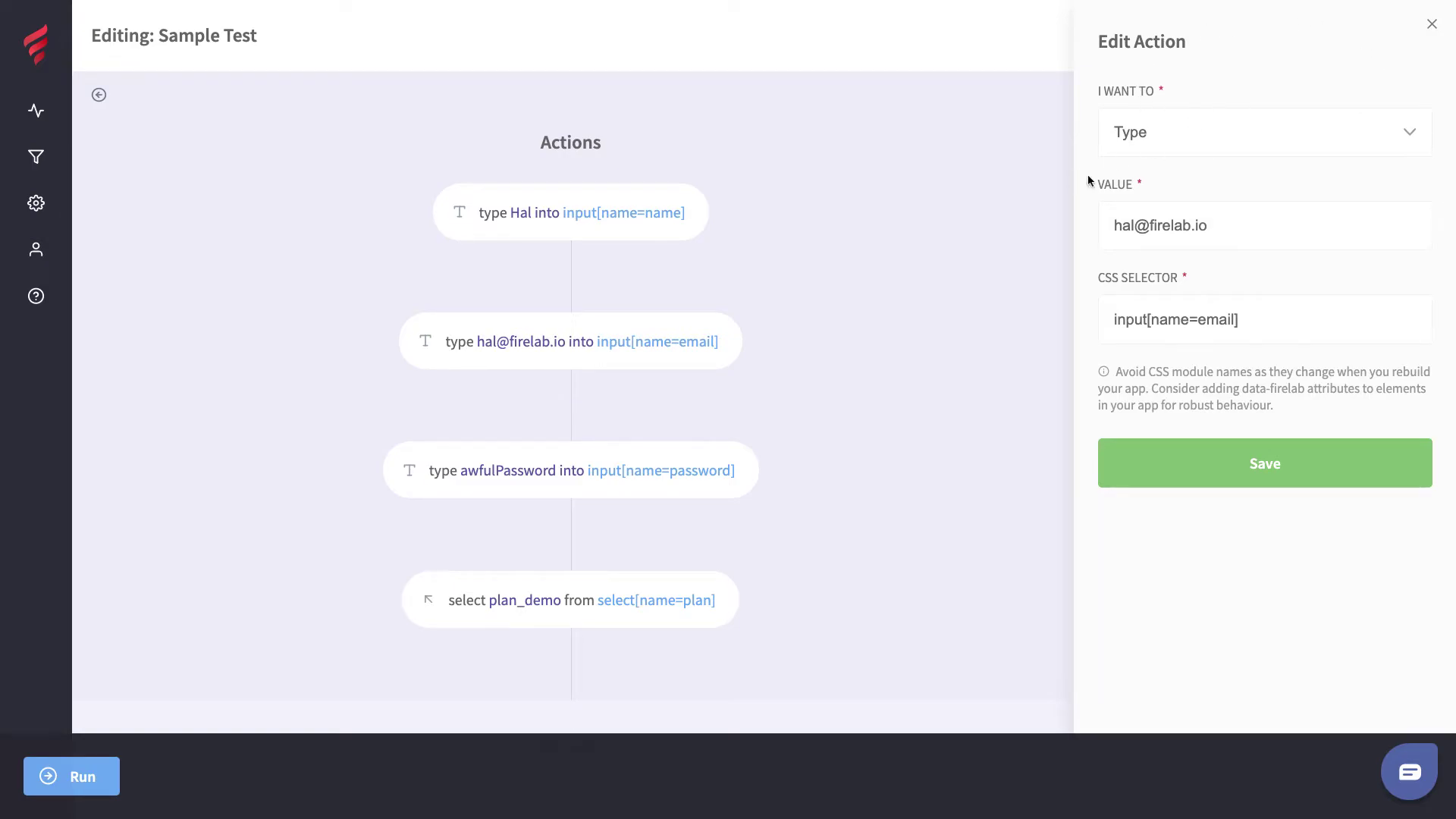
{"action": "left_click", "coordinate": [1431, 24]}
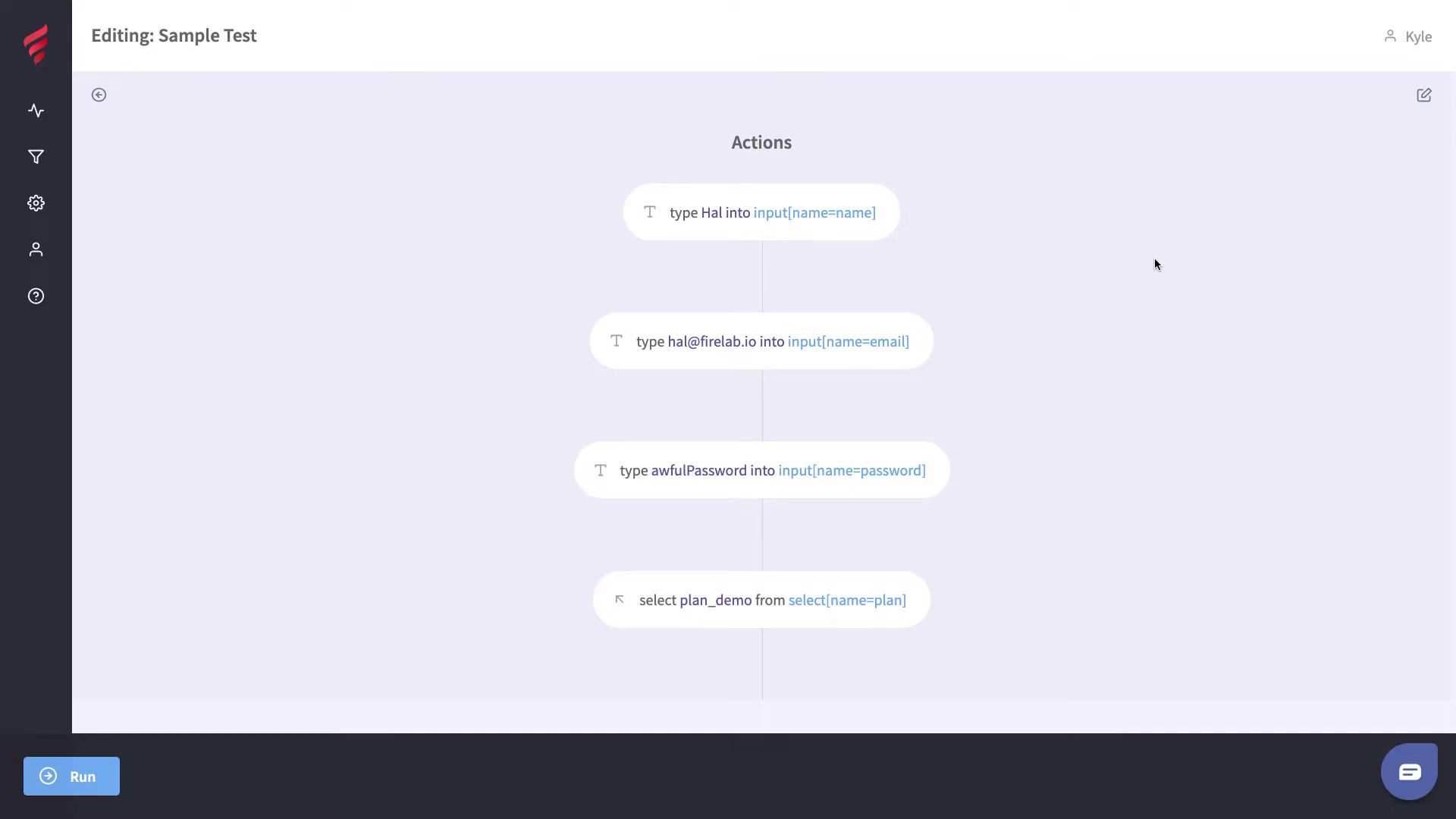
{"action": "scroll", "coordinate": [1154, 263], "scroll_direction": "down", "scroll_amount": 3}
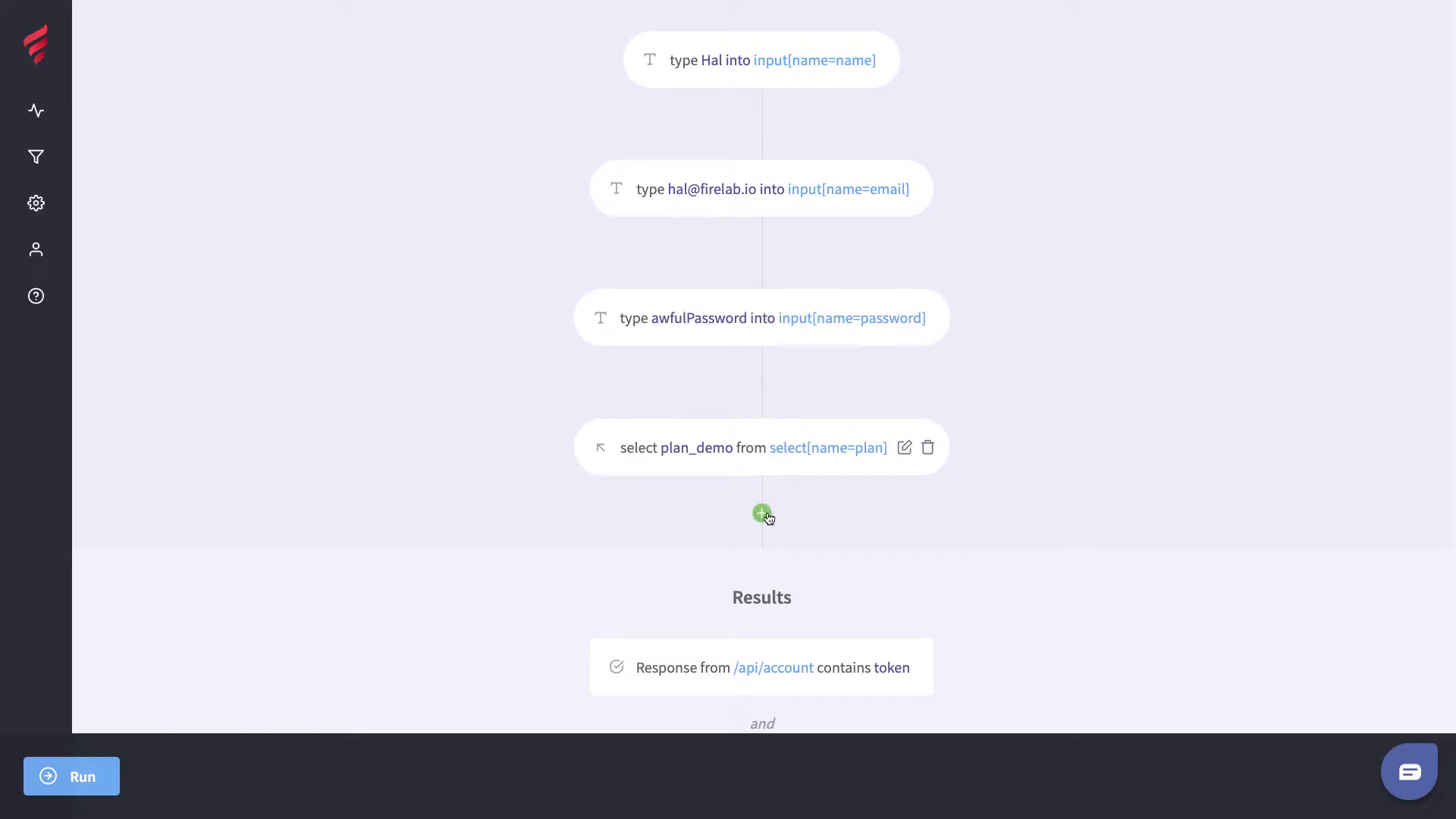
Add a Click step targeting 'form button' after the plan selection and save it
{"action": "left_click", "coordinate": [762, 513]}
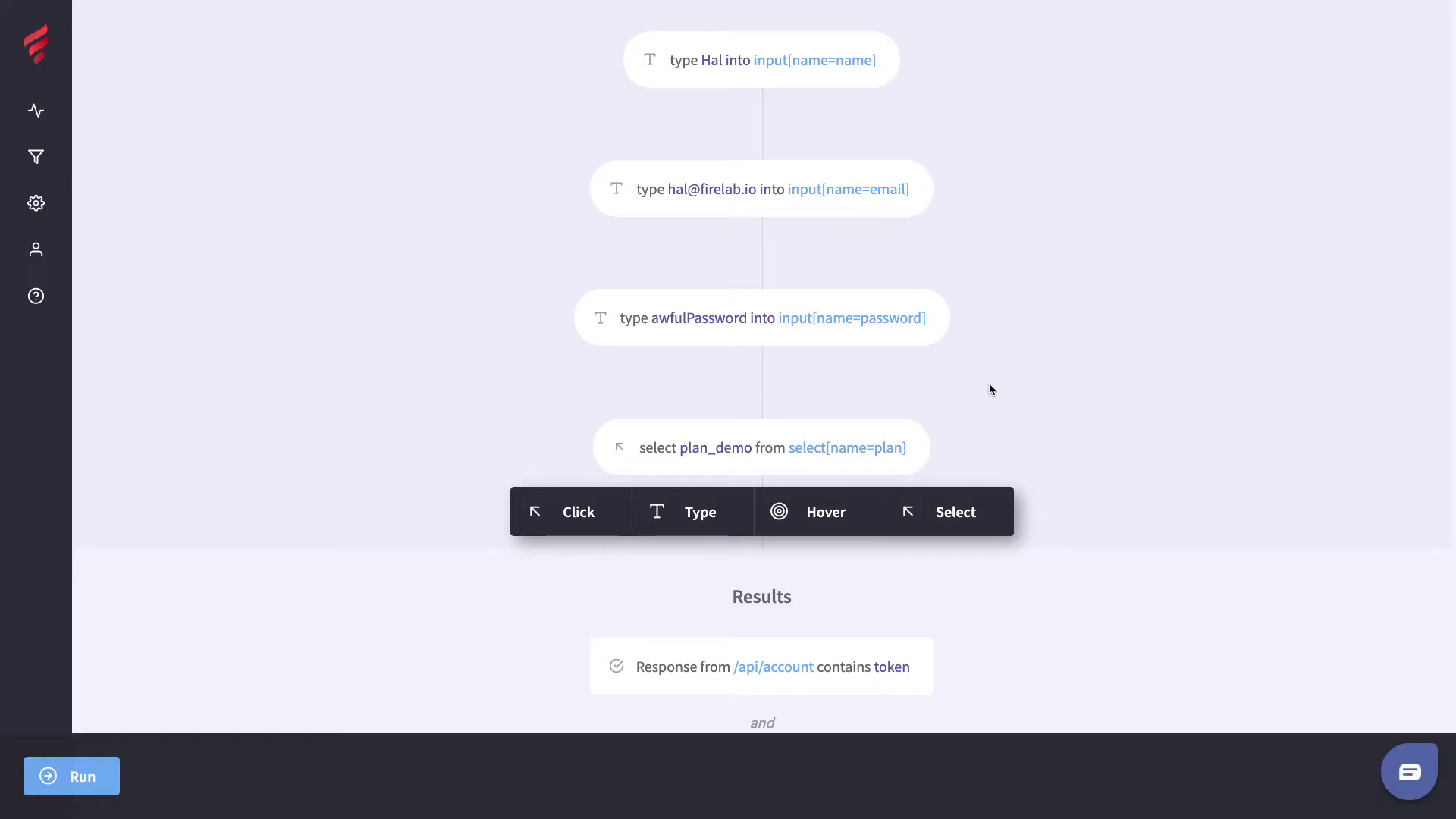
{"action": "left_click", "coordinate": [582, 516]}
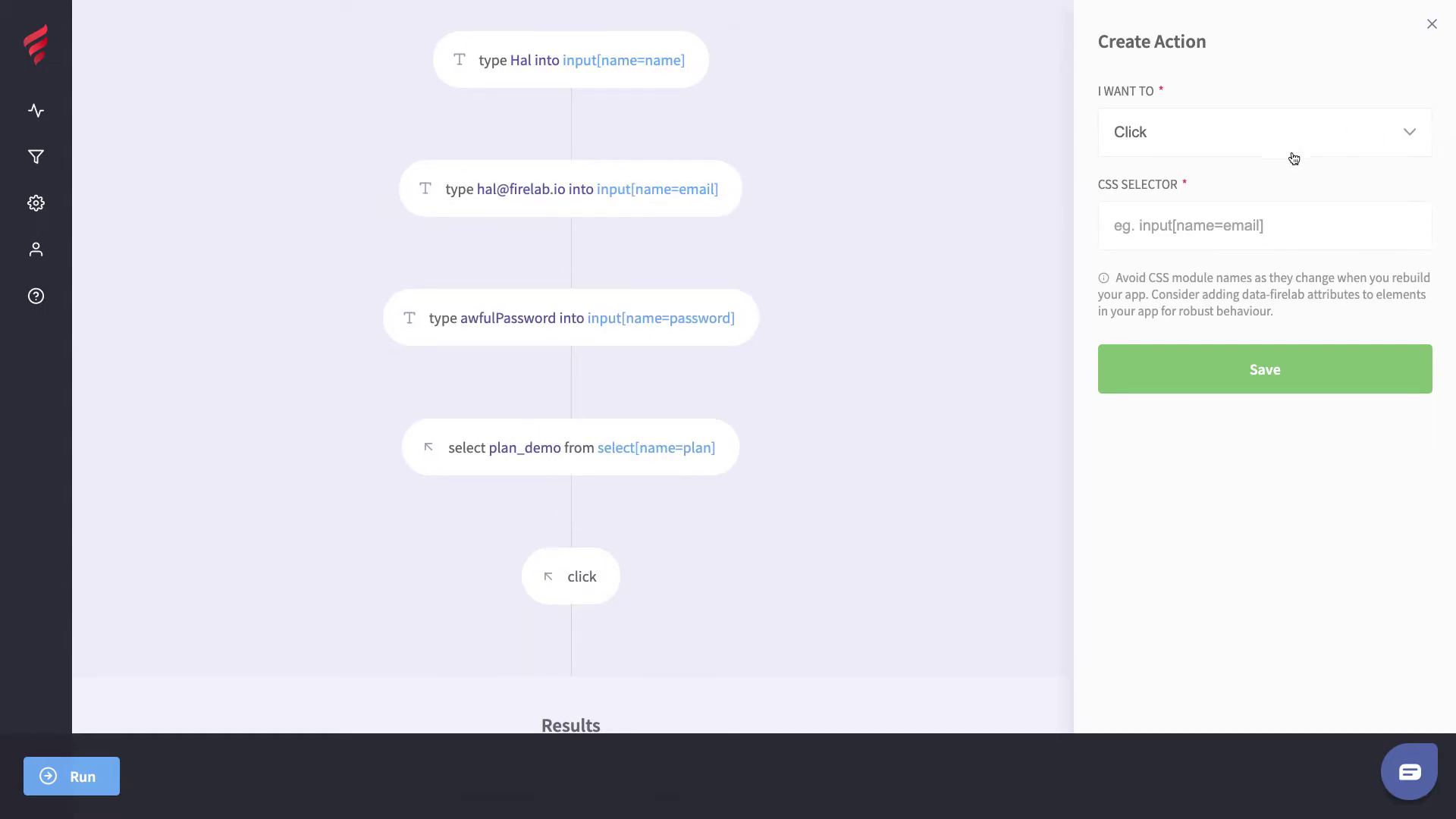
{"action": "left_click", "coordinate": [1192, 225]}
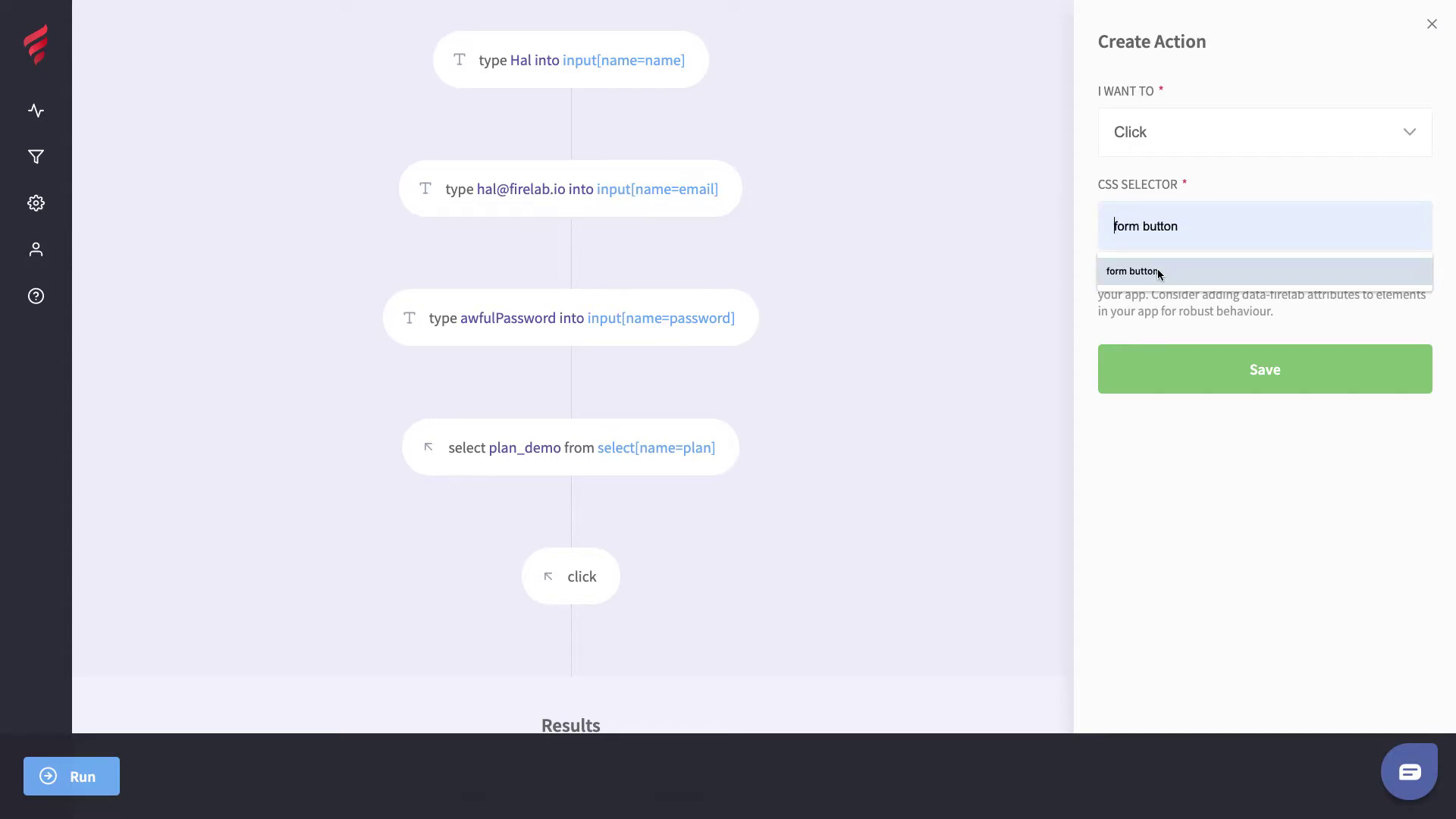
{"action": "left_click", "coordinate": [1137, 271]}
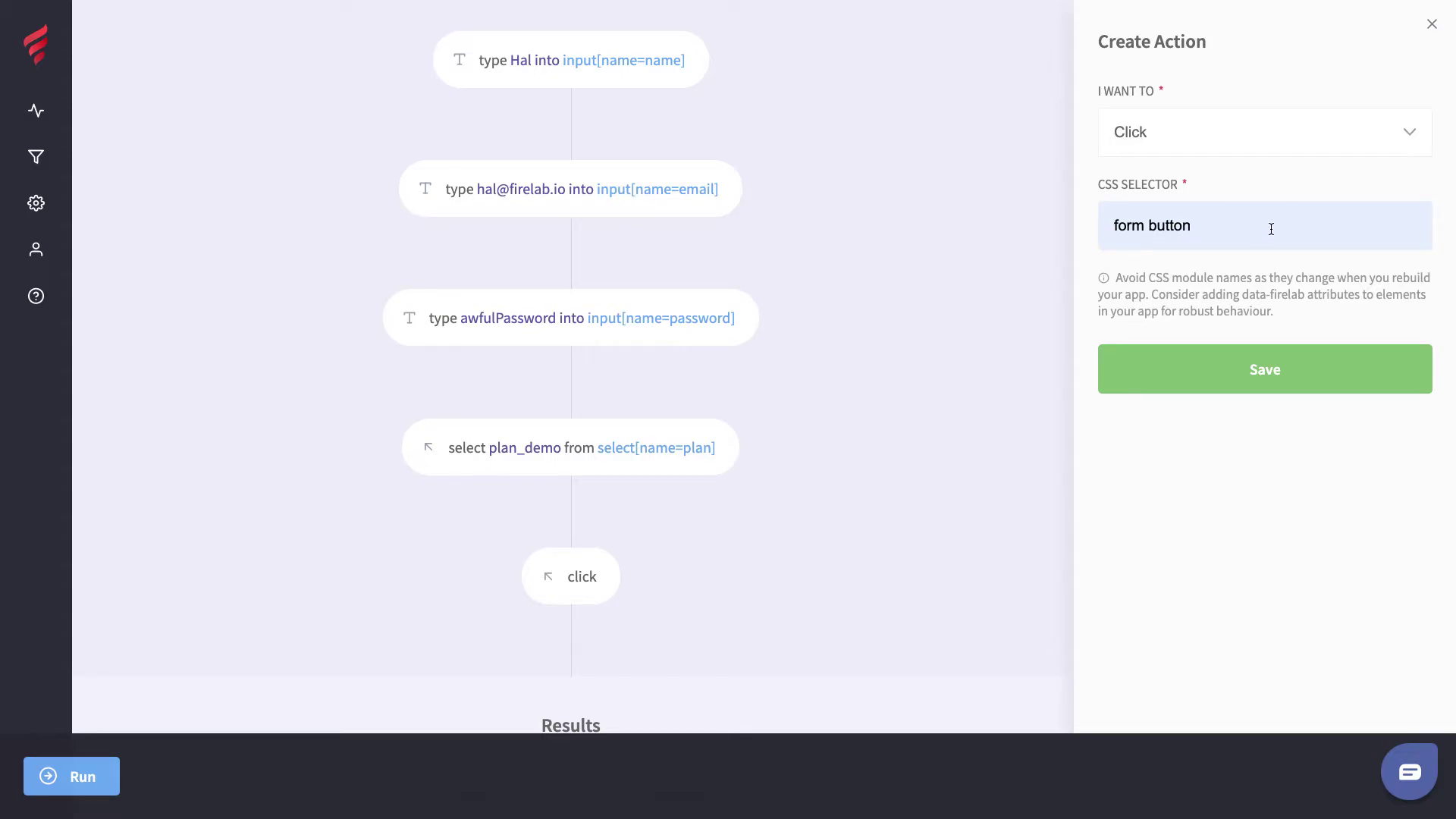
{"action": "left_click_drag", "start_coordinate": [1208, 227], "coordinate": [1113, 227]}
{"action": "left_click", "coordinate": [1280, 379]}
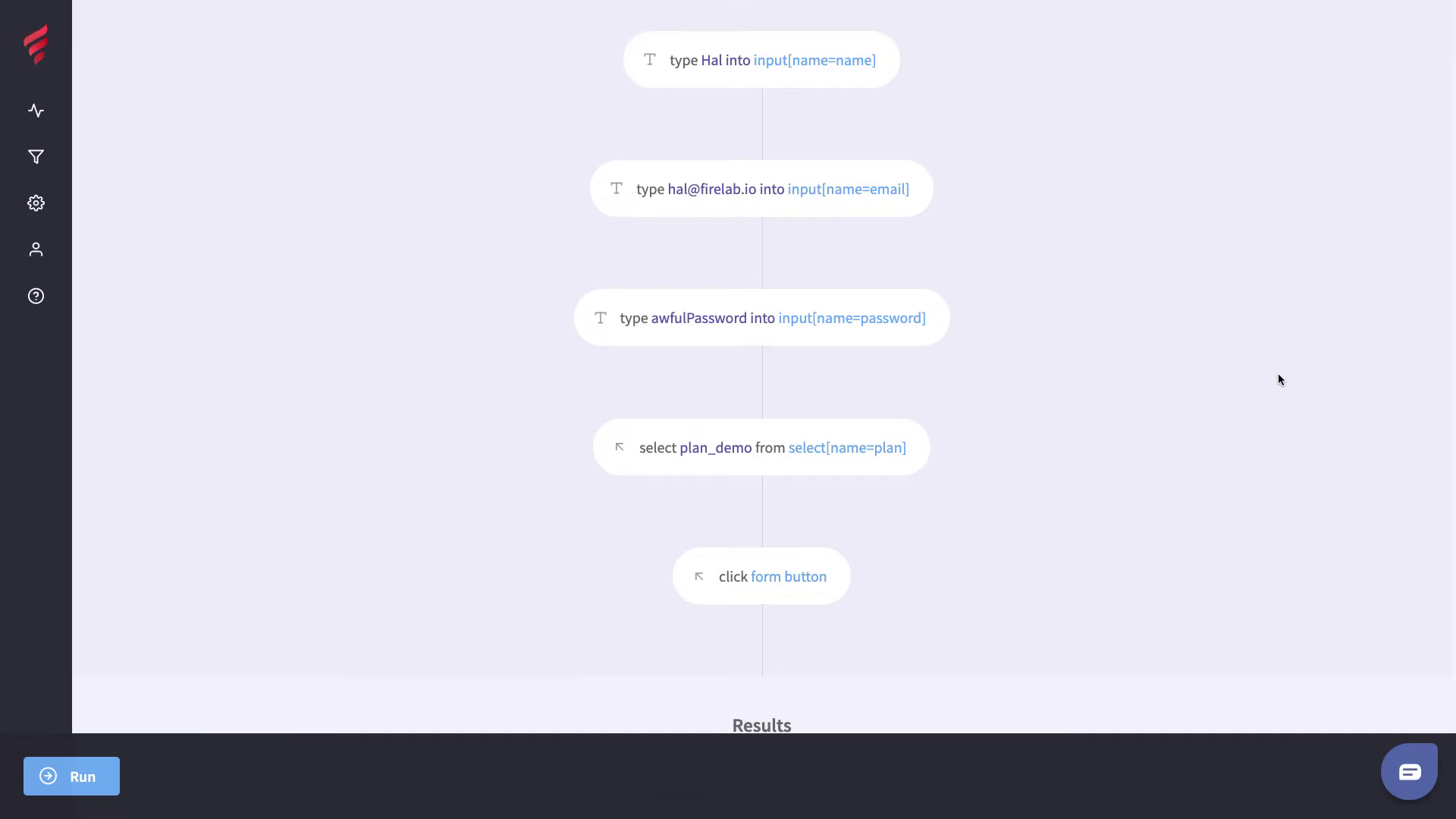
{"action": "scroll", "coordinate": [1279, 379], "scroll_direction": "down", "scroll_amount": 8}
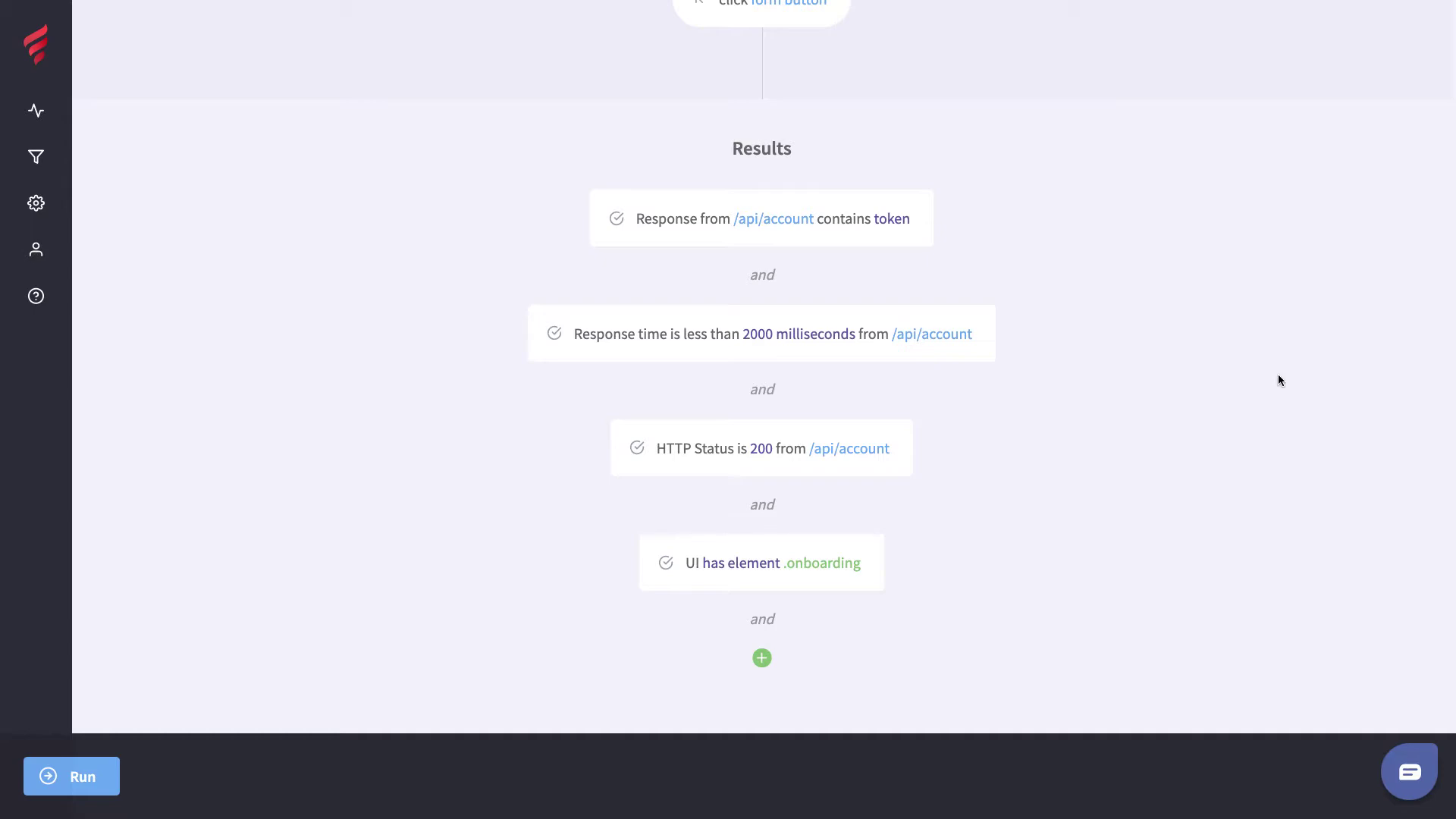
{"action": "left_click", "coordinate": [906, 219]}
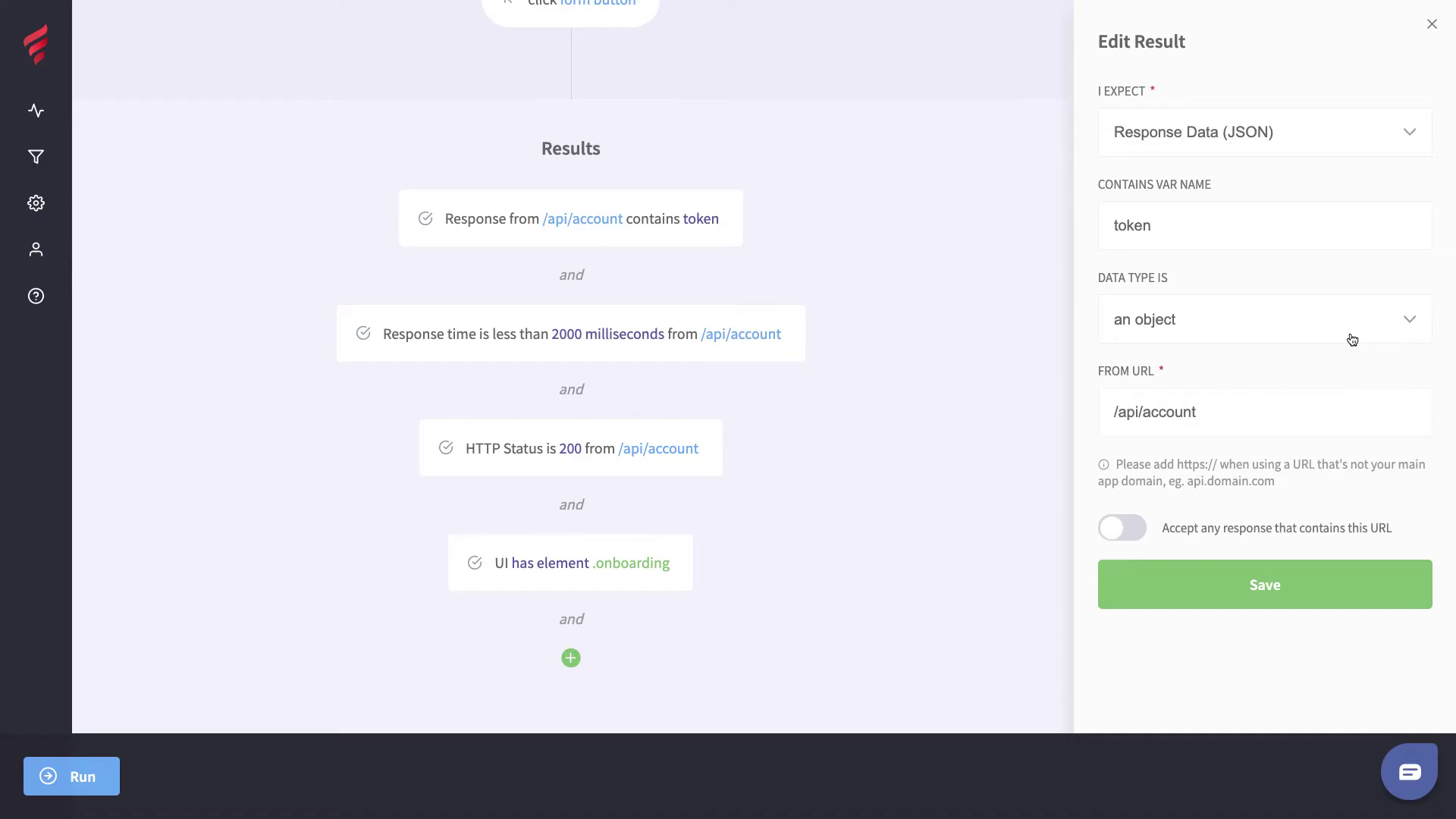
{"action": "left_click", "coordinate": [1432, 26]}
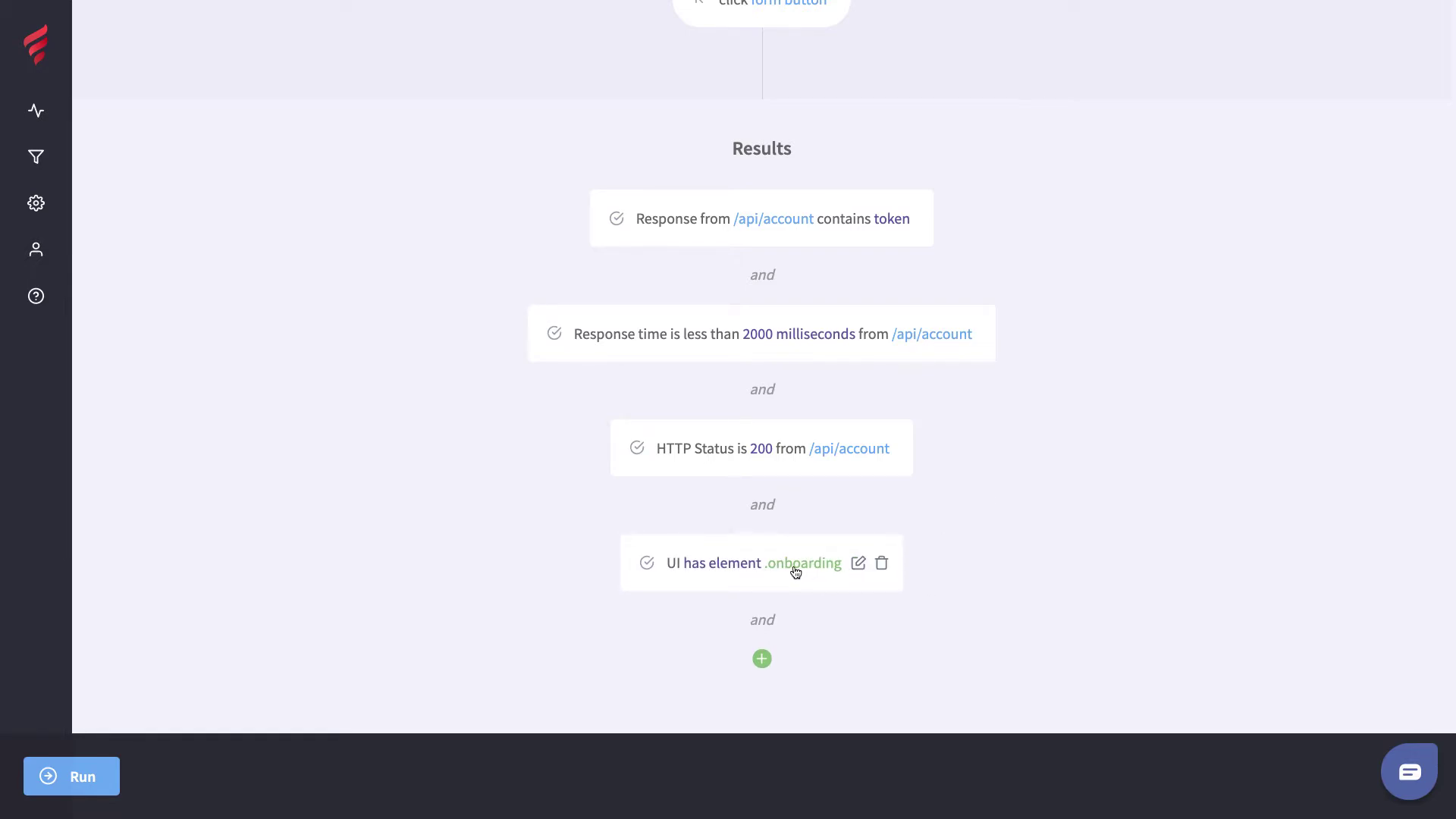
{"action": "scroll", "coordinate": [971, 590], "scroll_direction": "down", "scroll_amount": 1}
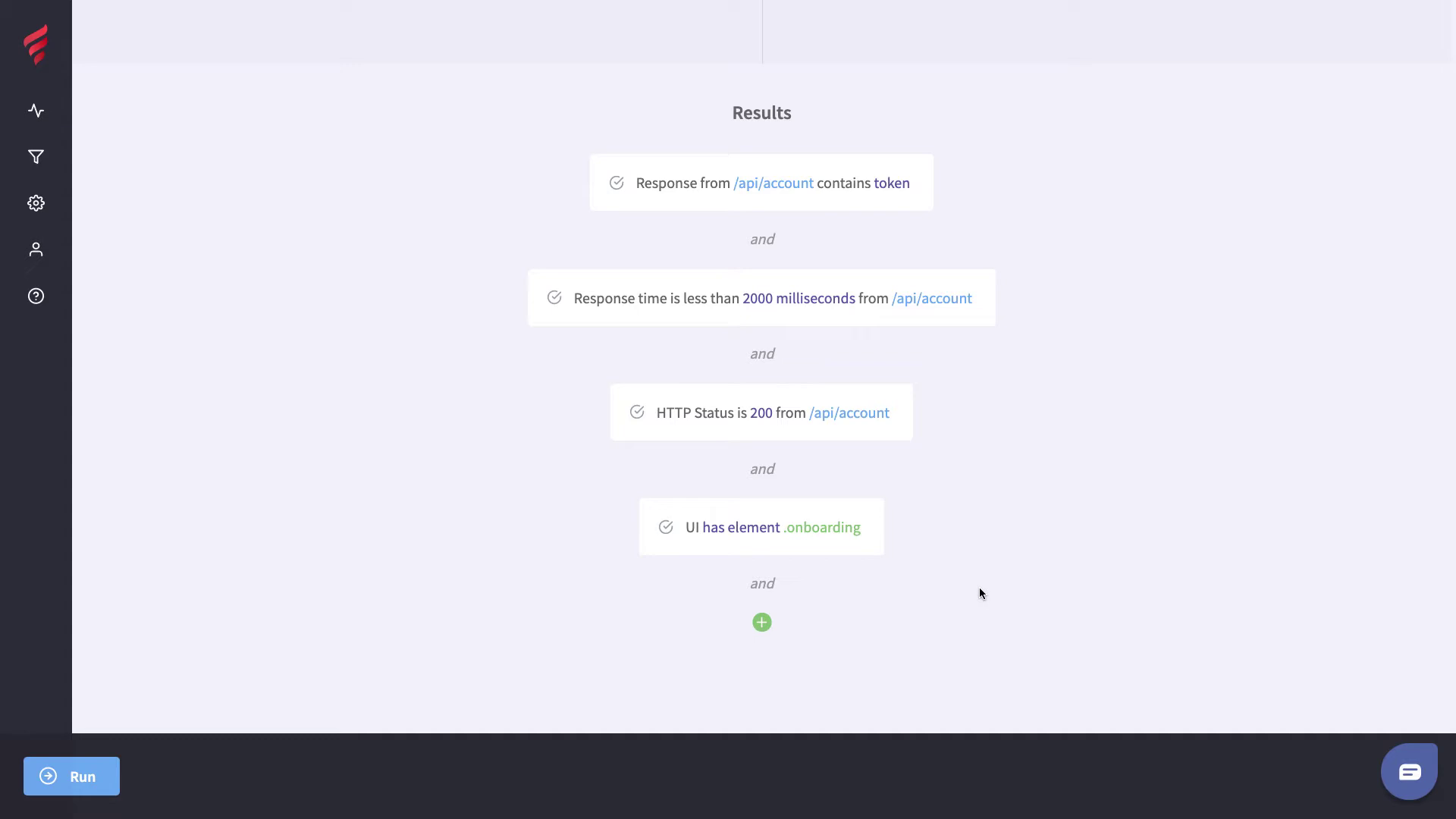
Add a Navigation result with TO URL /welcome and save it
{"action": "left_click", "coordinate": [762, 622]}
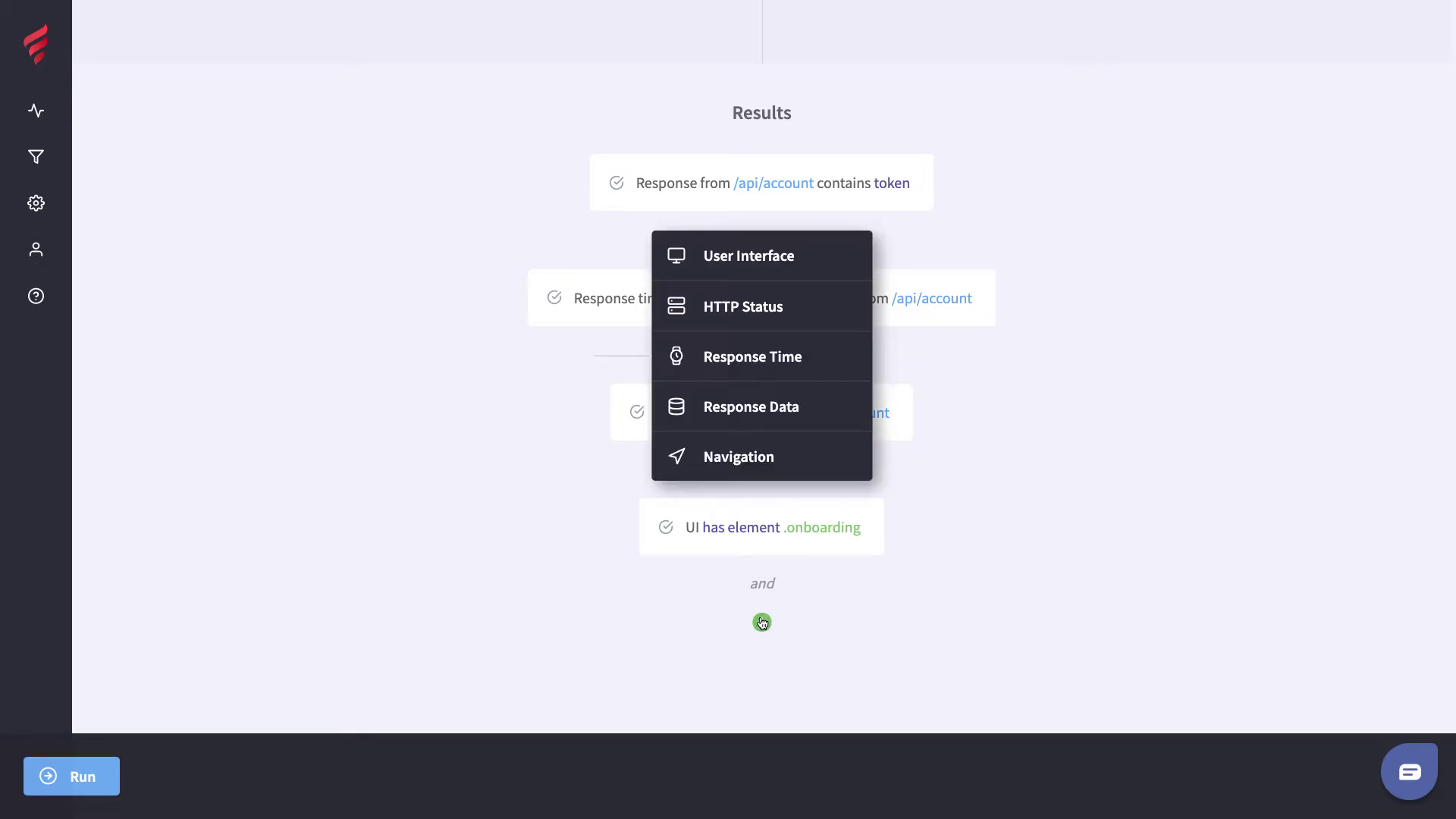
{"action": "left_click", "coordinate": [746, 464]}
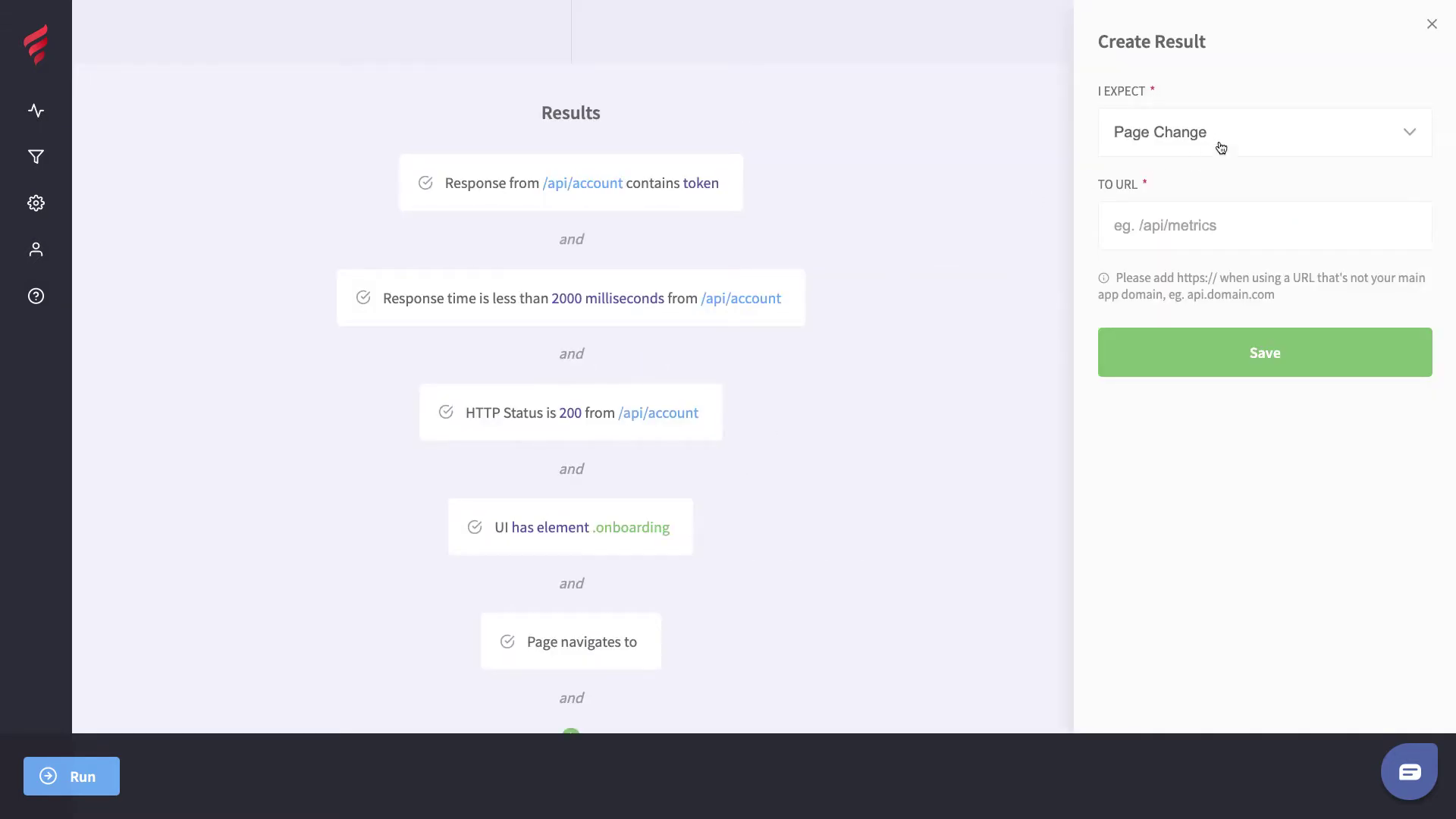
{"action": "left_click", "coordinate": [1180, 206]}
{"action": "left_click", "coordinate": [1148, 267]}
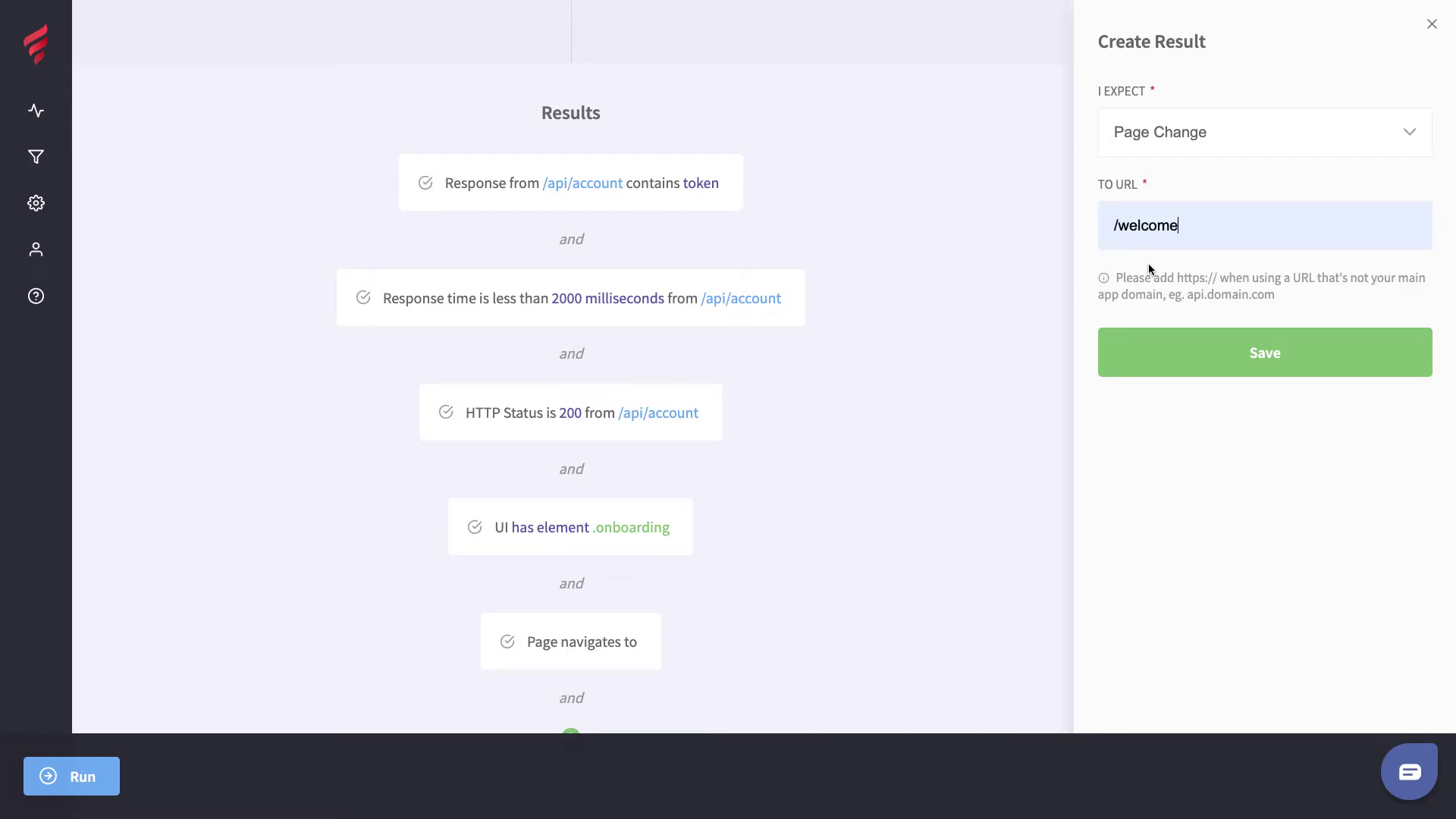
{"action": "left_click", "coordinate": [1247, 355]}
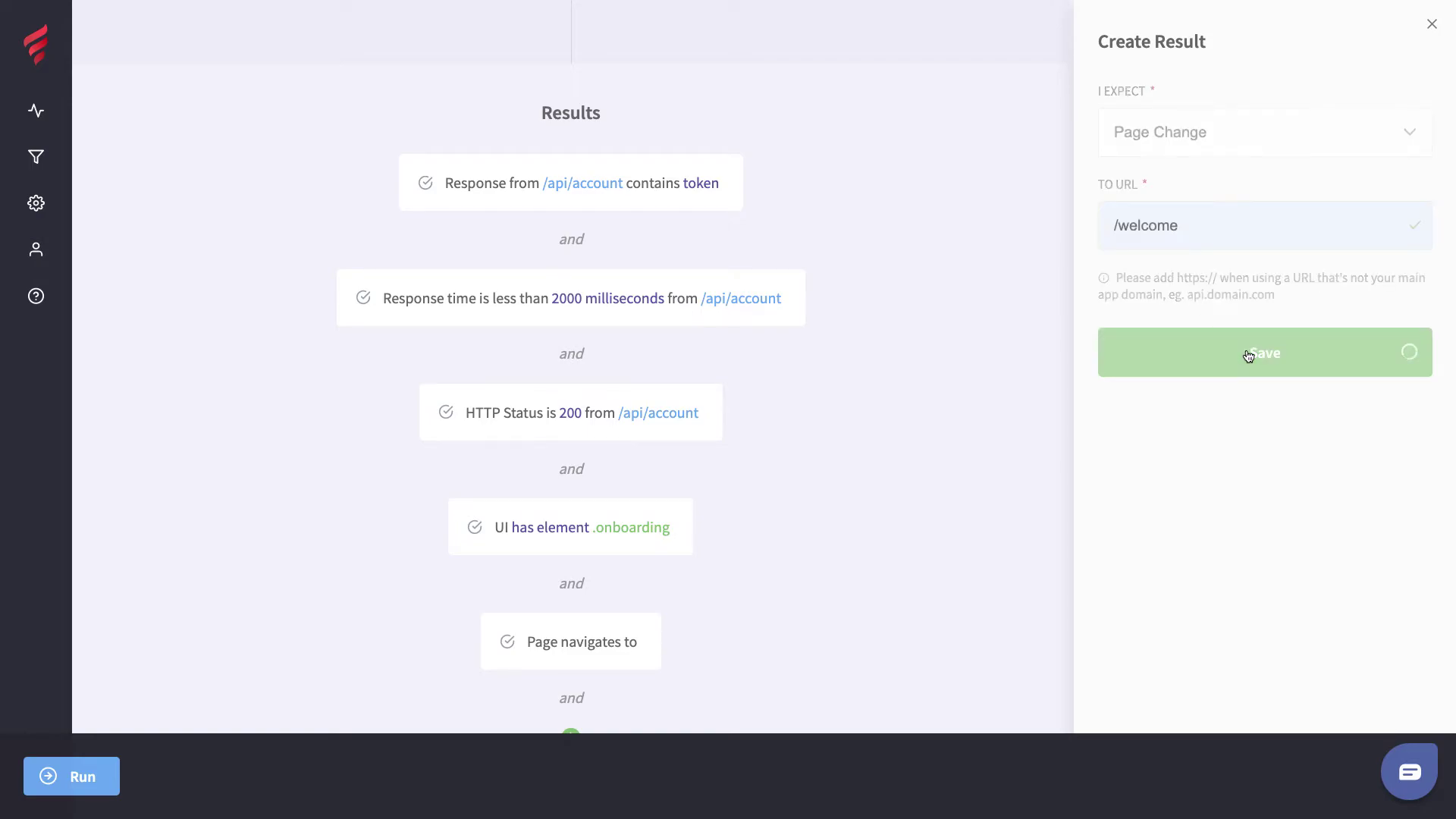
{"action": "scroll", "coordinate": [1248, 348], "scroll_direction": "up", "scroll_amount": 10}
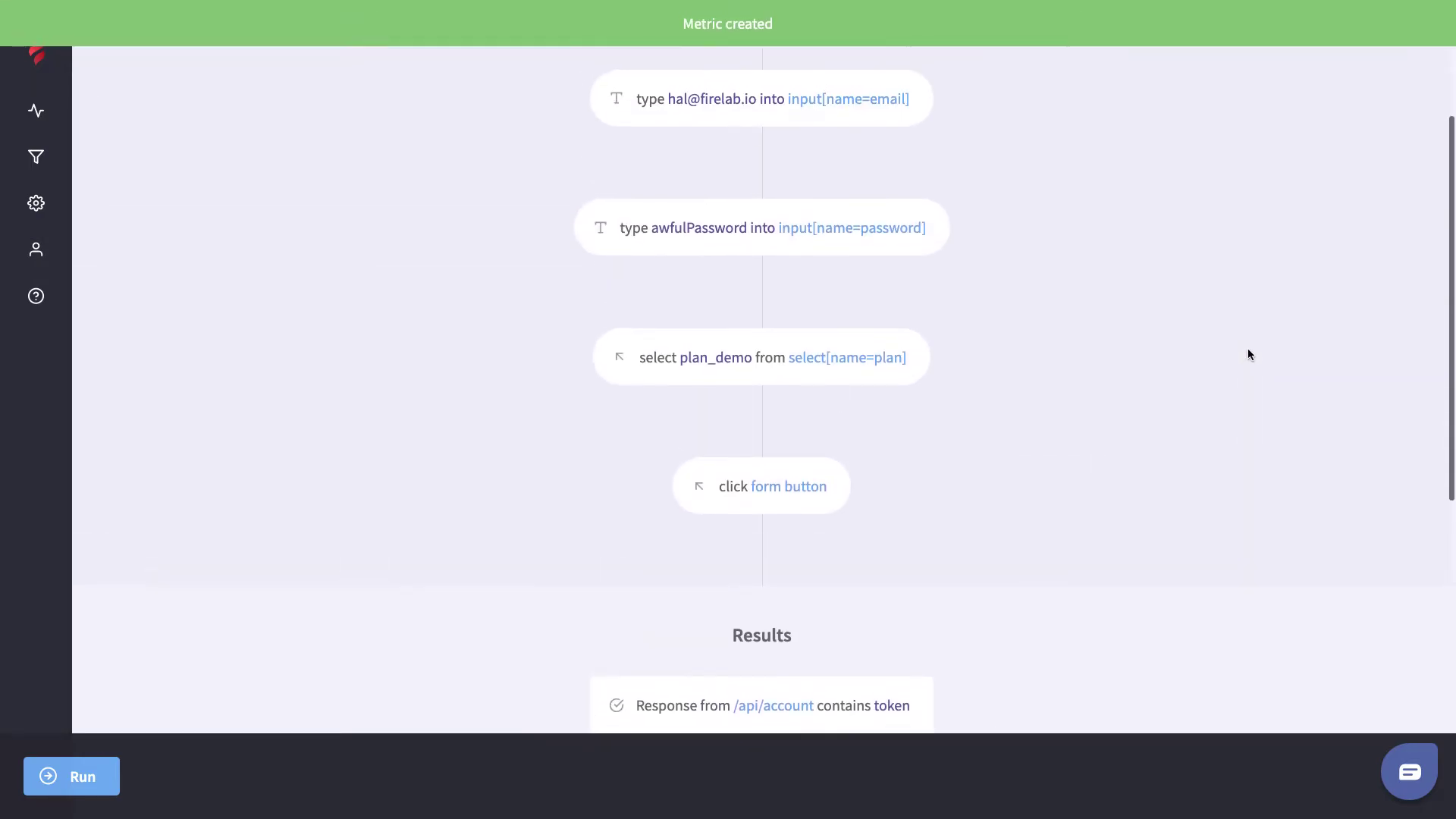
{"action": "scroll", "coordinate": [1249, 352], "scroll_direction": "down", "scroll_amount": 10}
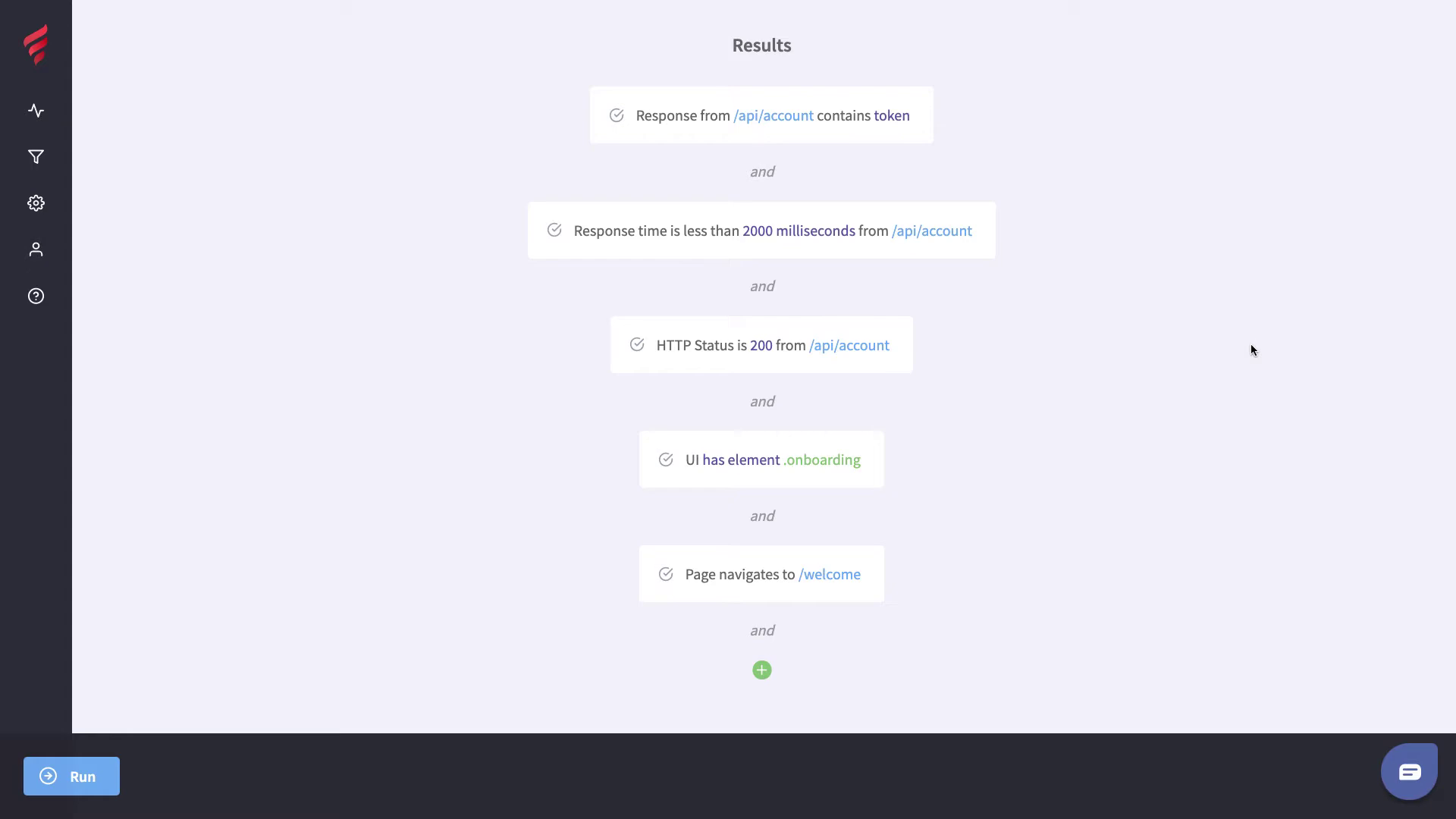
{"action": "scroll", "coordinate": [1250, 345], "scroll_direction": "up", "scroll_amount": 10}
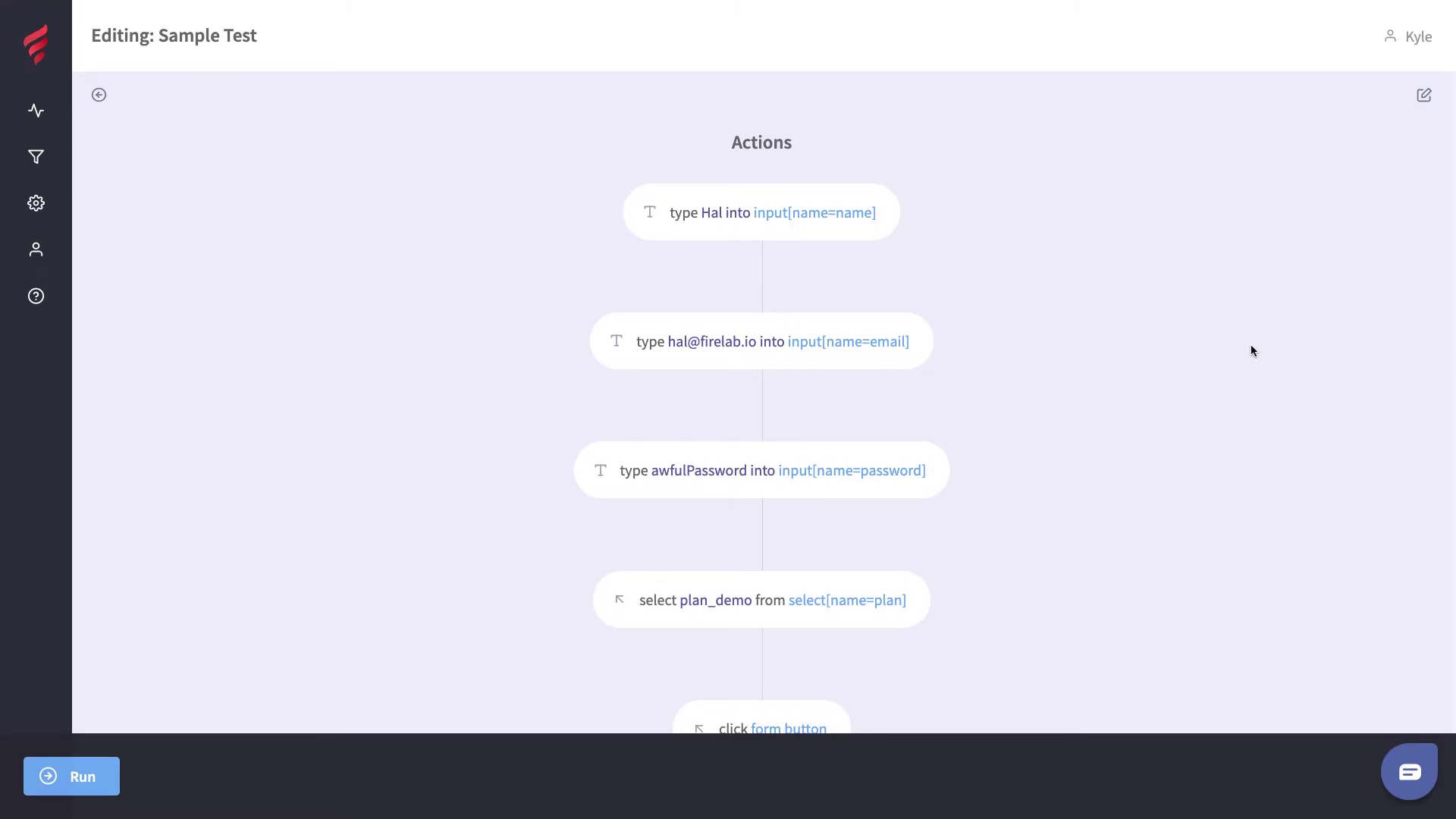
Run Sample Test, then open its PASS report and scroll through the log
{"action": "scroll", "coordinate": [1251, 351], "scroll_direction": "down", "scroll_amount": 10}
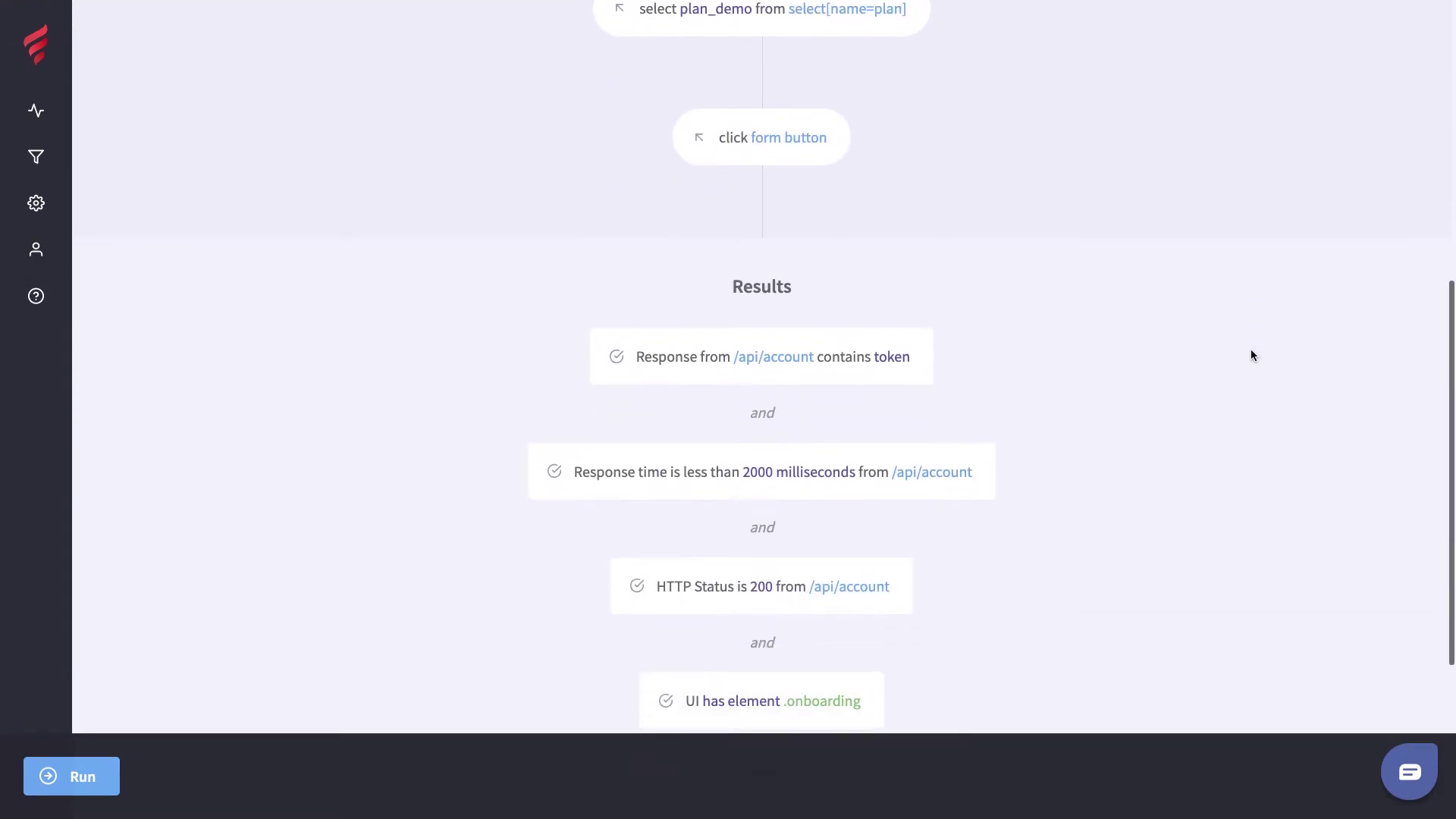
{"action": "left_click", "coordinate": [105, 777]}
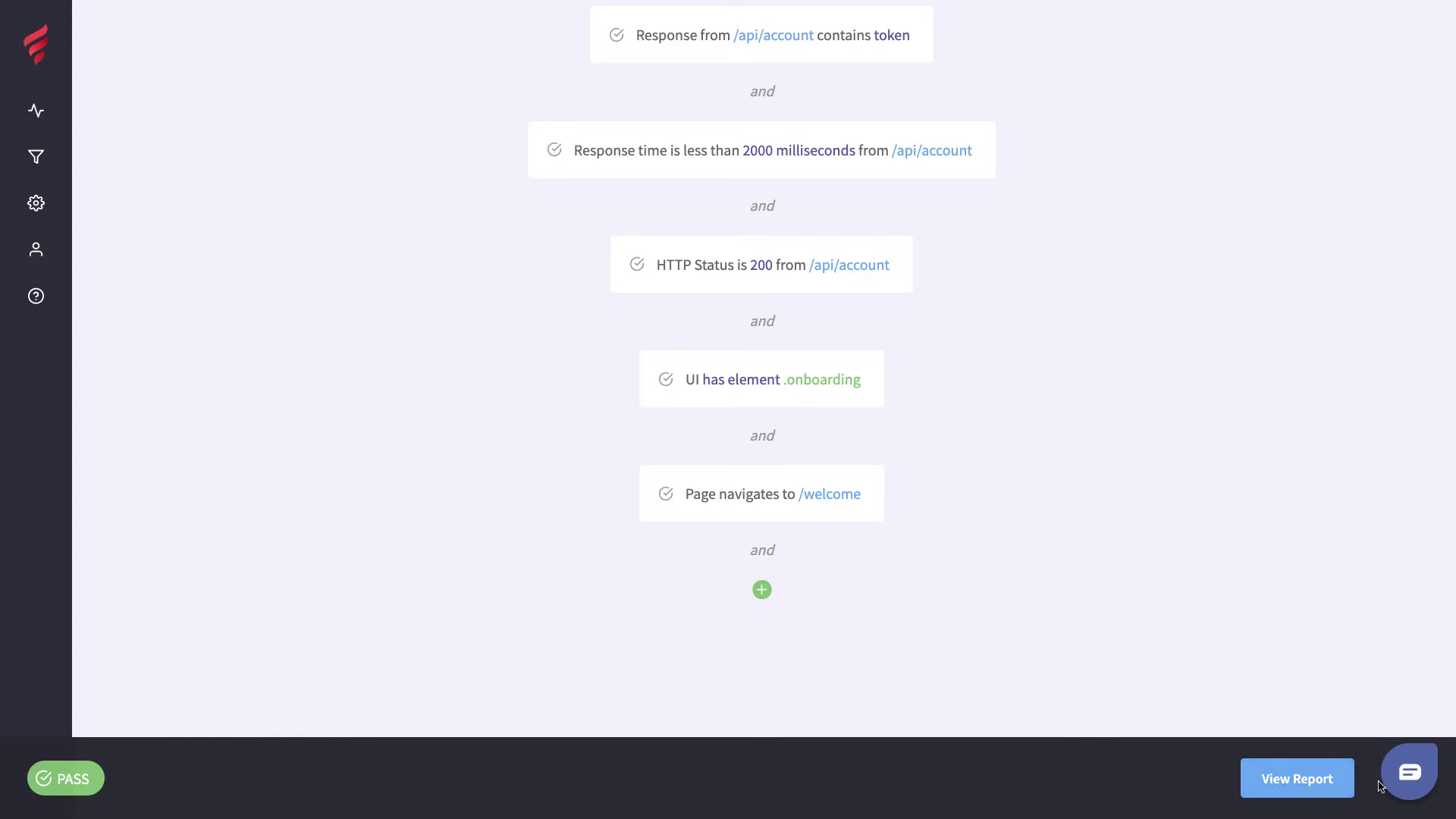
{"action": "left_click", "coordinate": [1304, 781]}
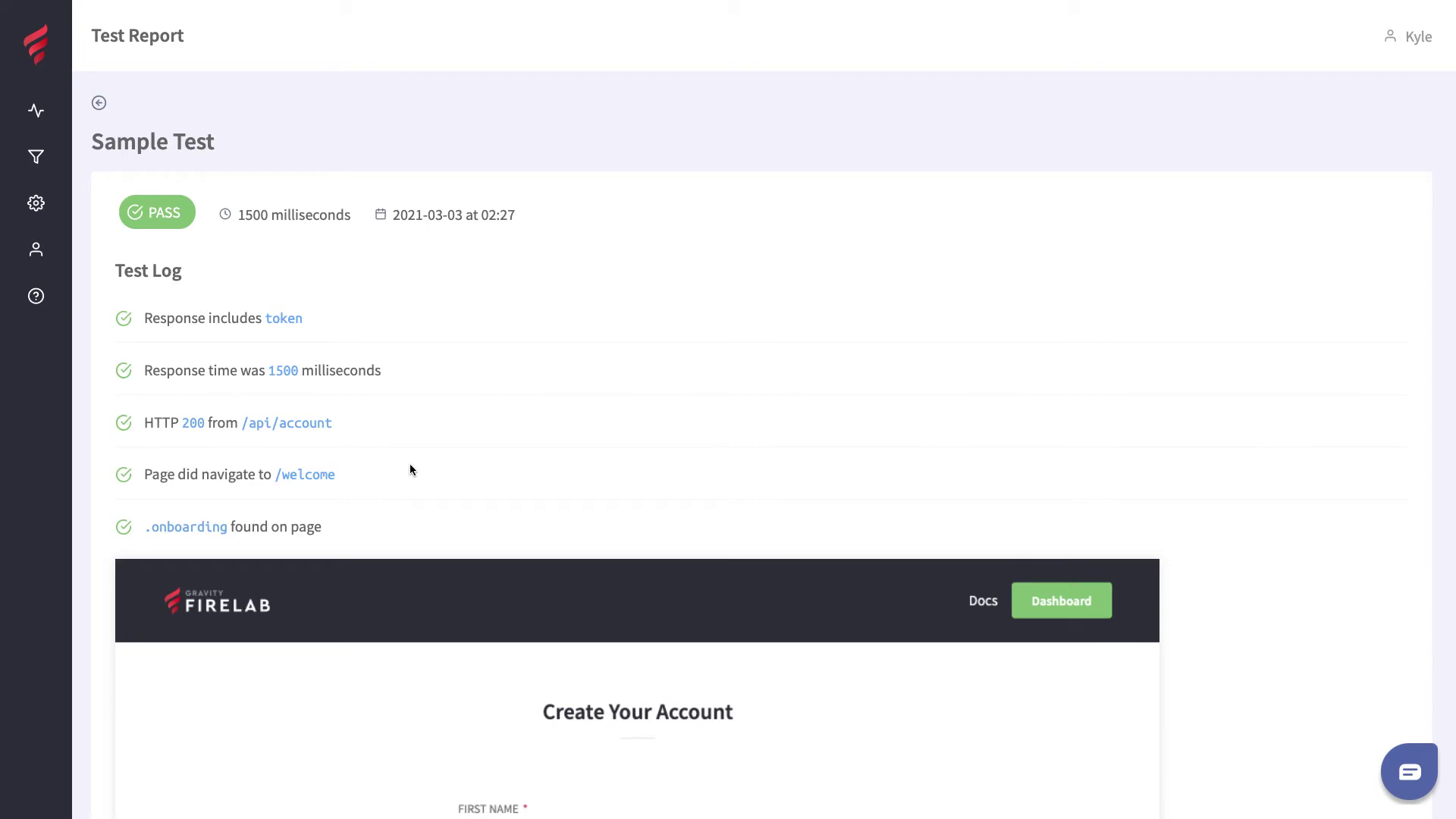
{"action": "scroll", "coordinate": [459, 486], "scroll_direction": "down", "scroll_amount": 6}
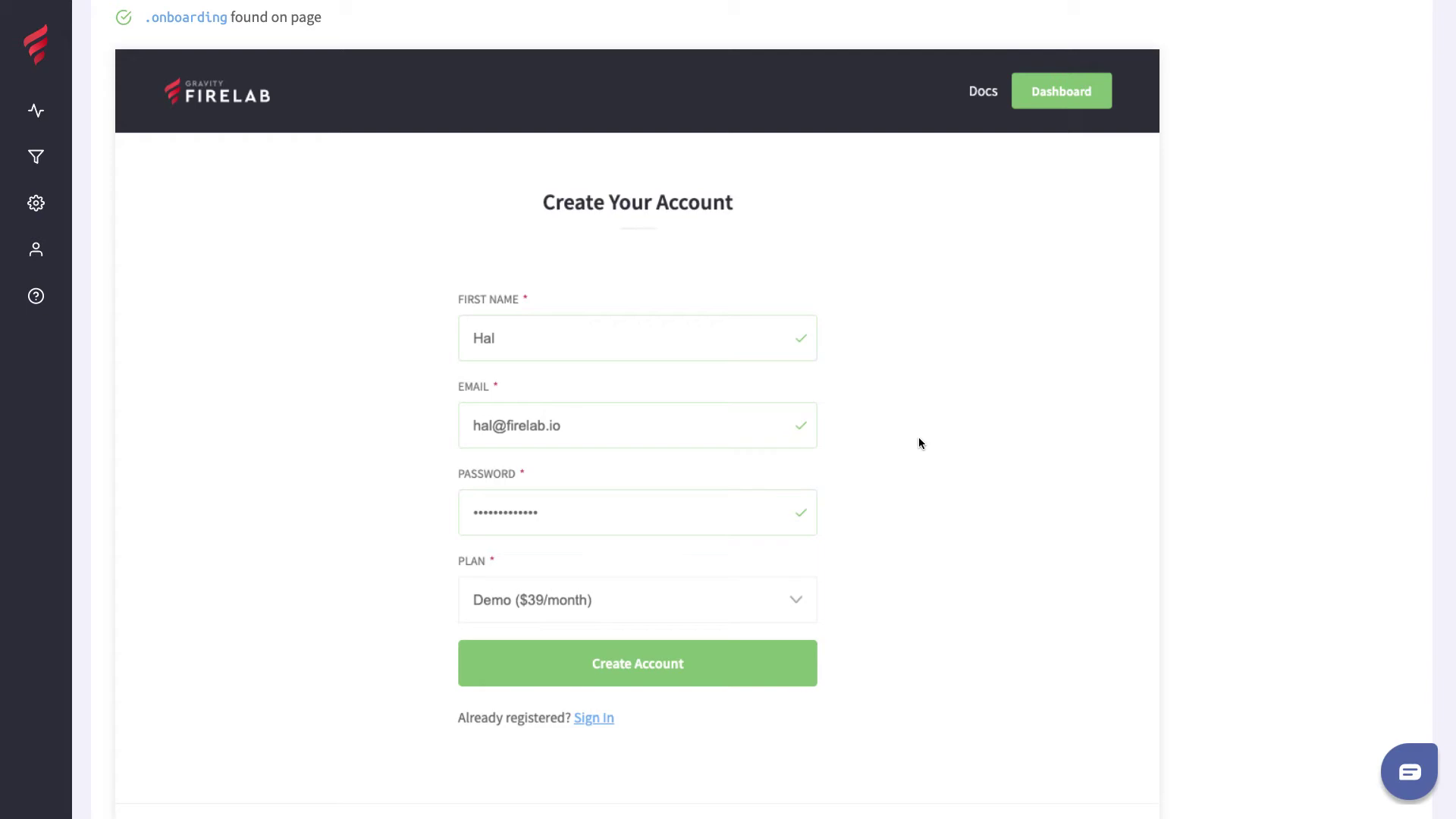
{"action": "scroll", "coordinate": [917, 436], "scroll_direction": "down", "scroll_amount": 2}
{"action": "scroll", "coordinate": [897, 318], "scroll_direction": "up", "scroll_amount": 8}
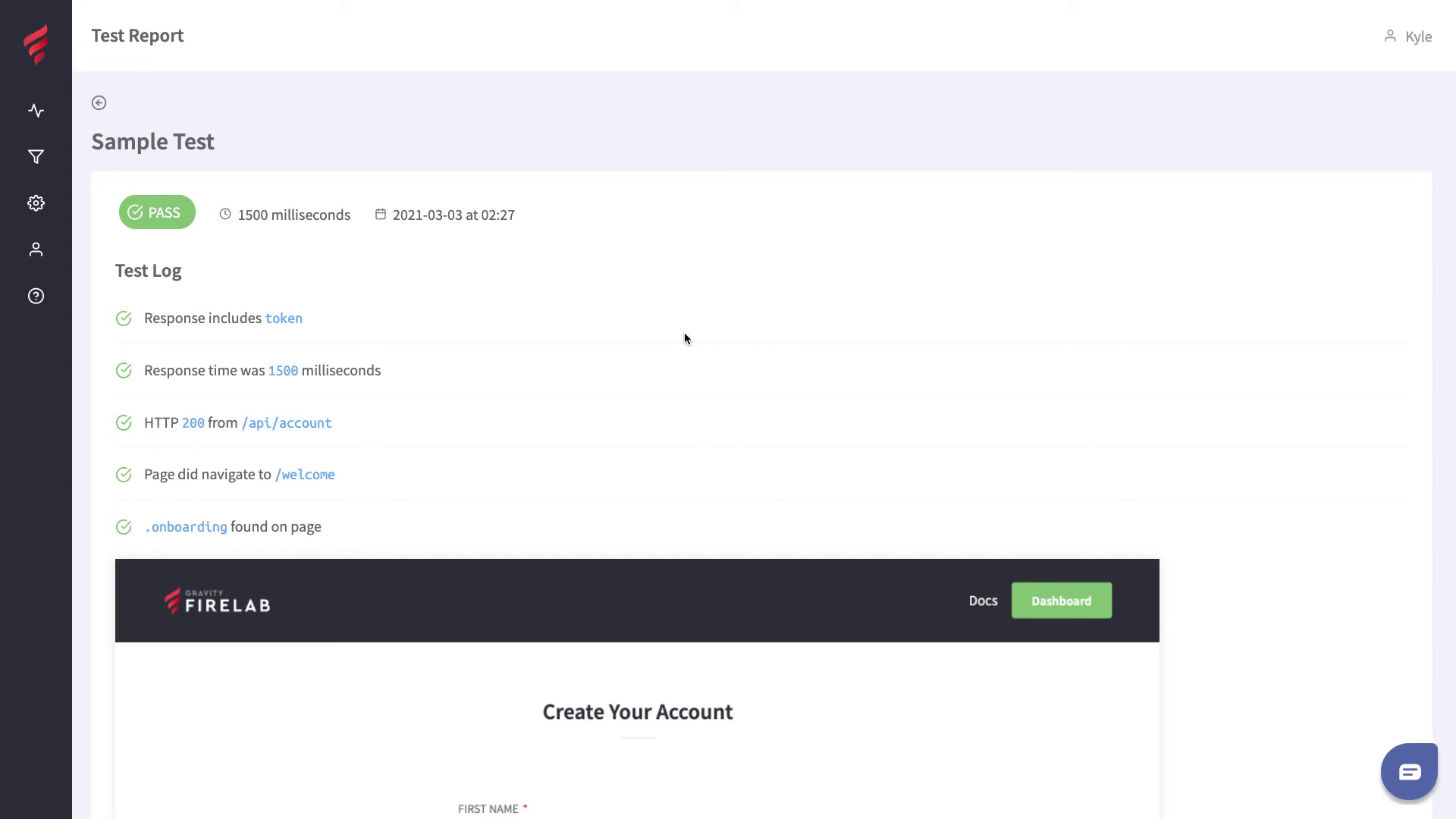
{"action": "left_click", "coordinate": [60, 161]}
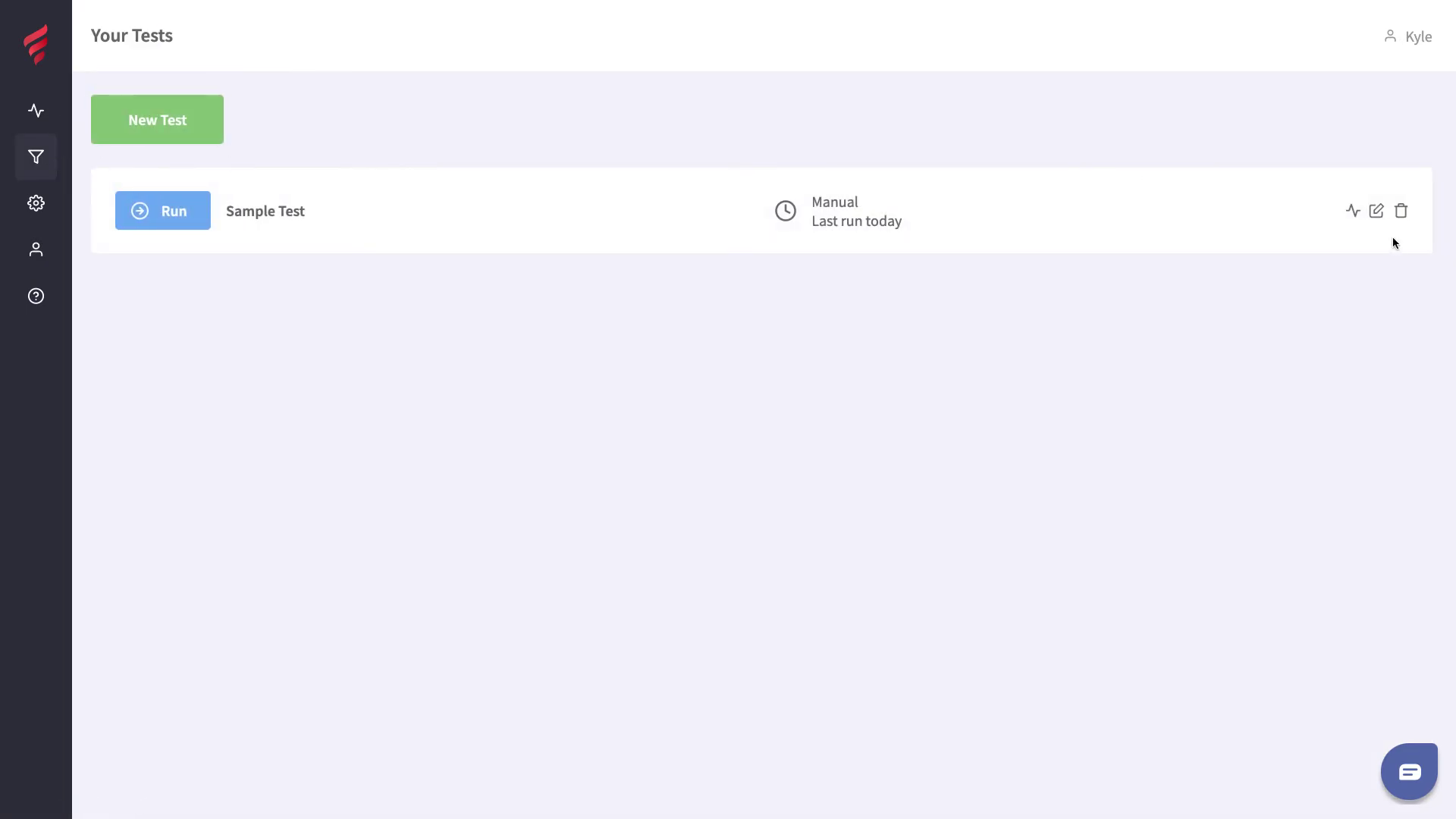
{"action": "left_click", "coordinate": [1354, 213]}
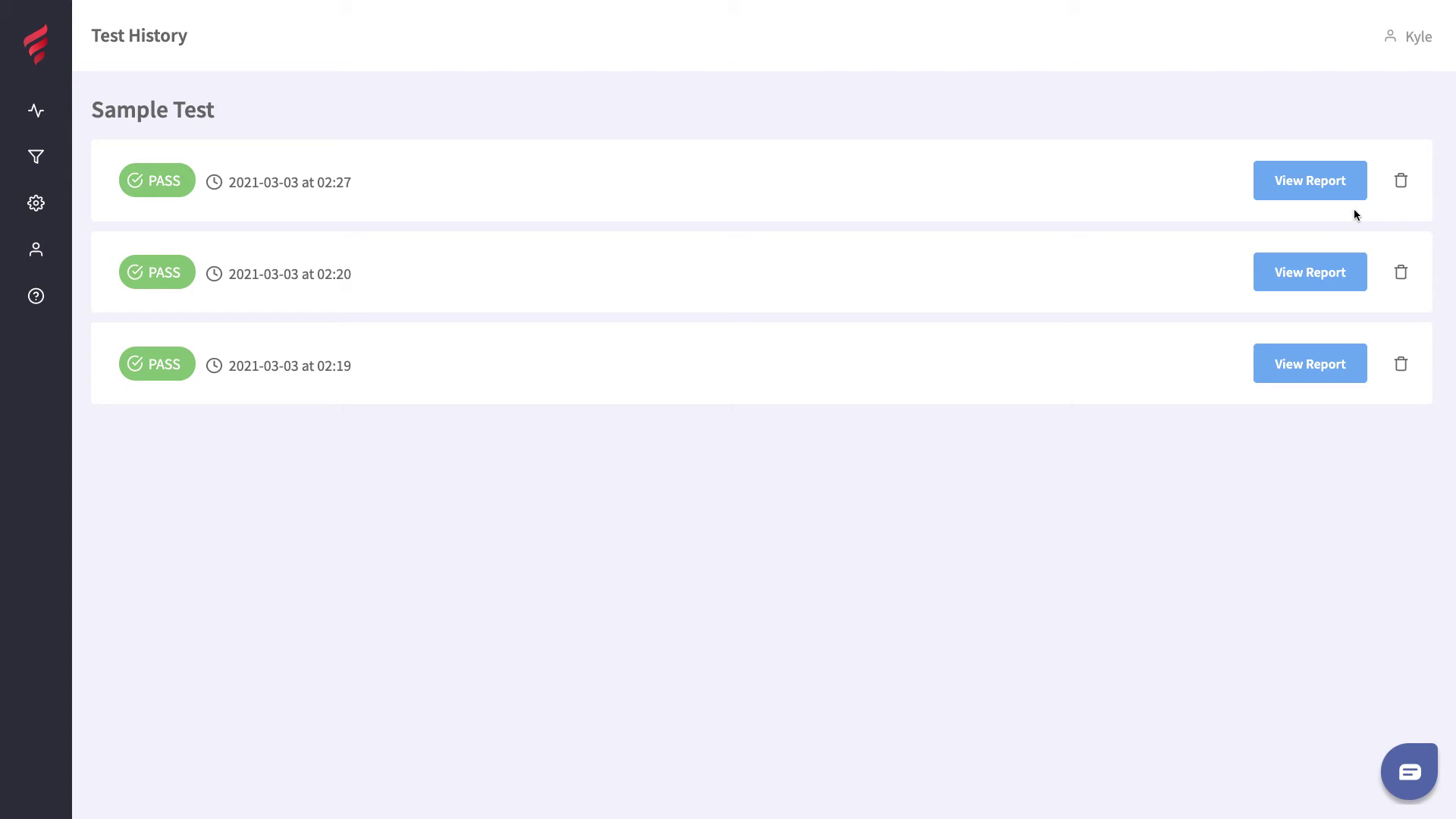
{"action": "left_click", "coordinate": [1338, 191]}
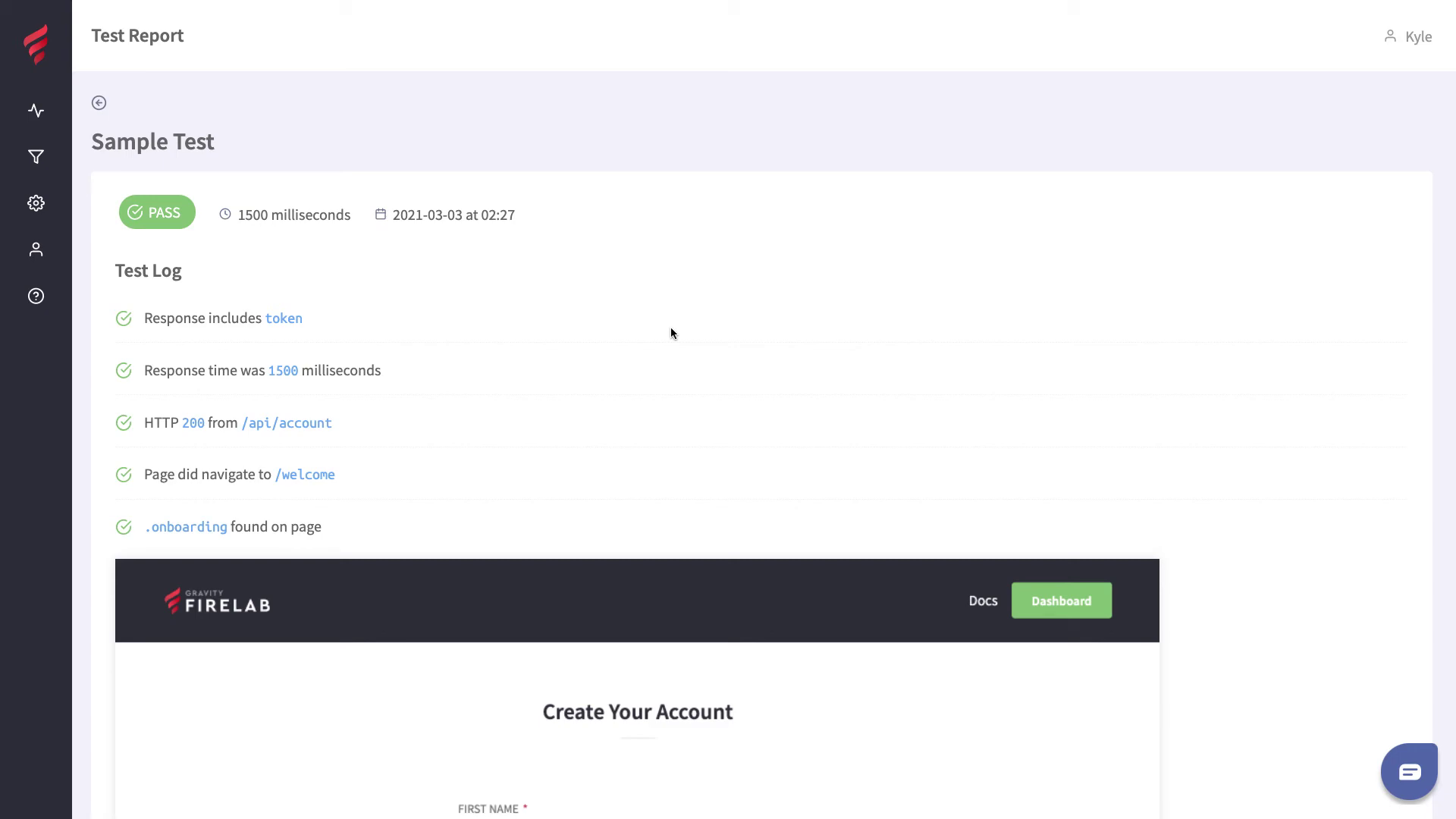
{"action": "key", "text": "ctrl+Right"}
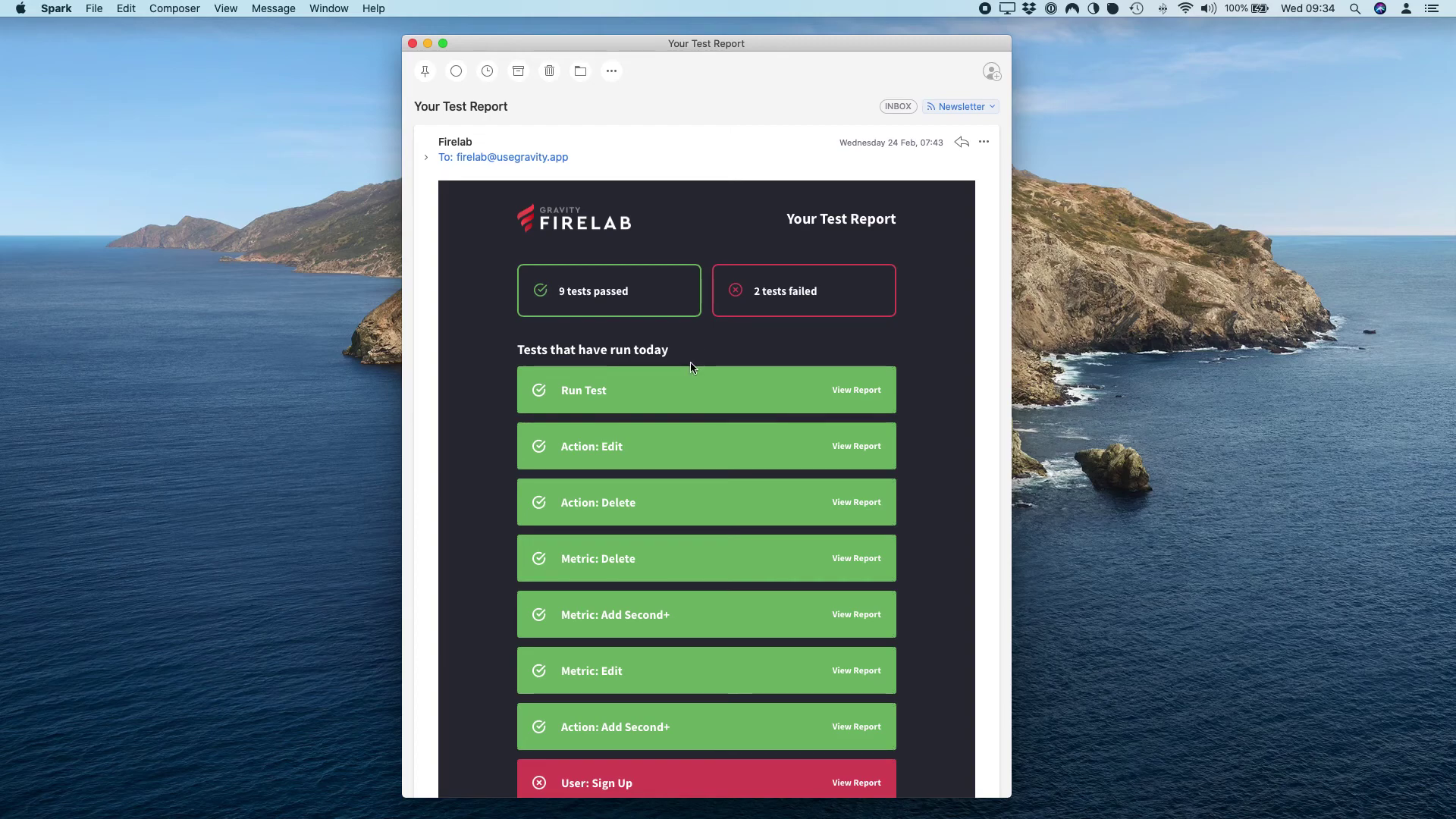
Scroll down the Your Test Report email to see today's passed and failed tests
{"action": "scroll", "coordinate": [690, 364], "scroll_direction": "down", "scroll_amount": 5}
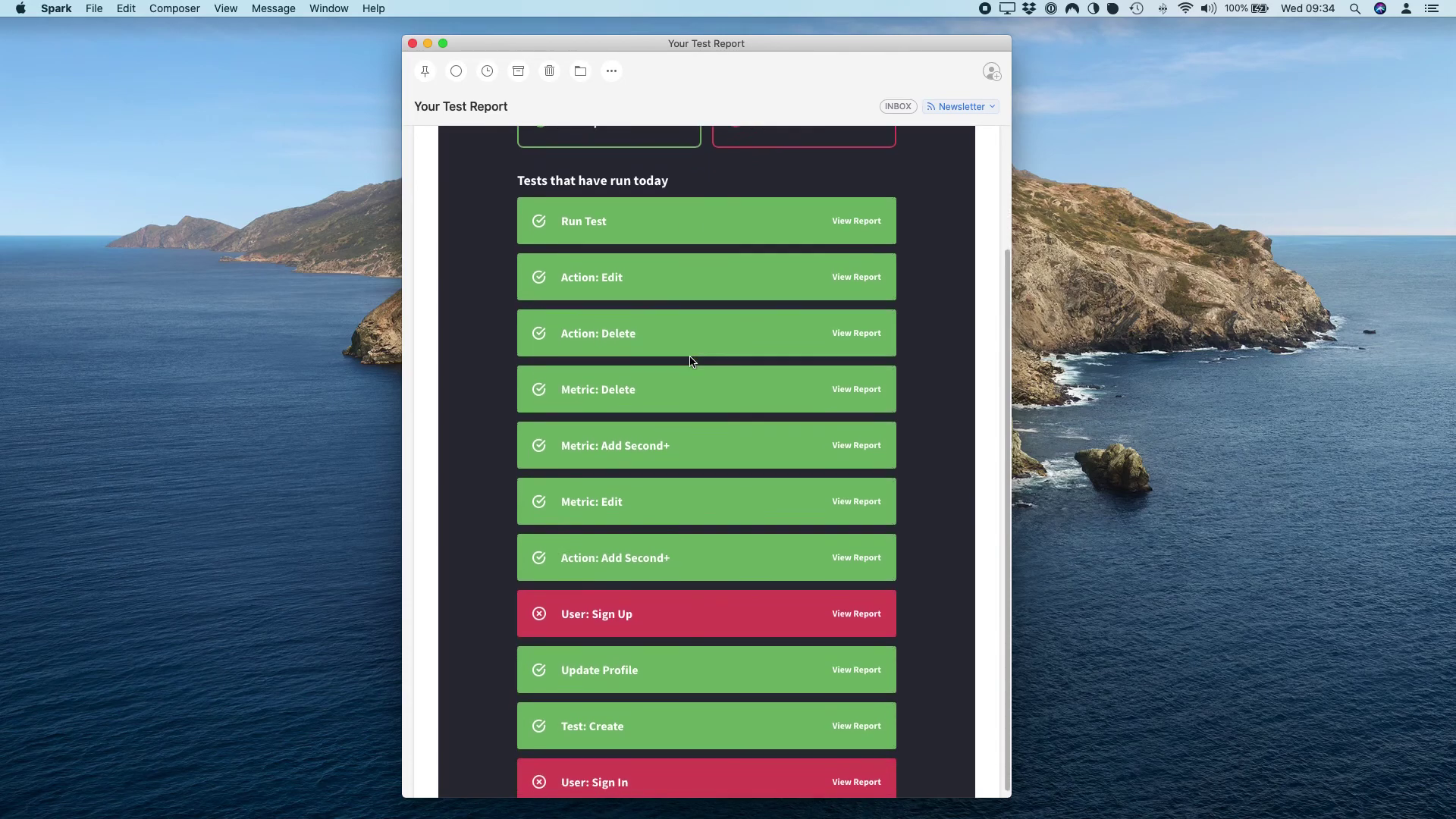